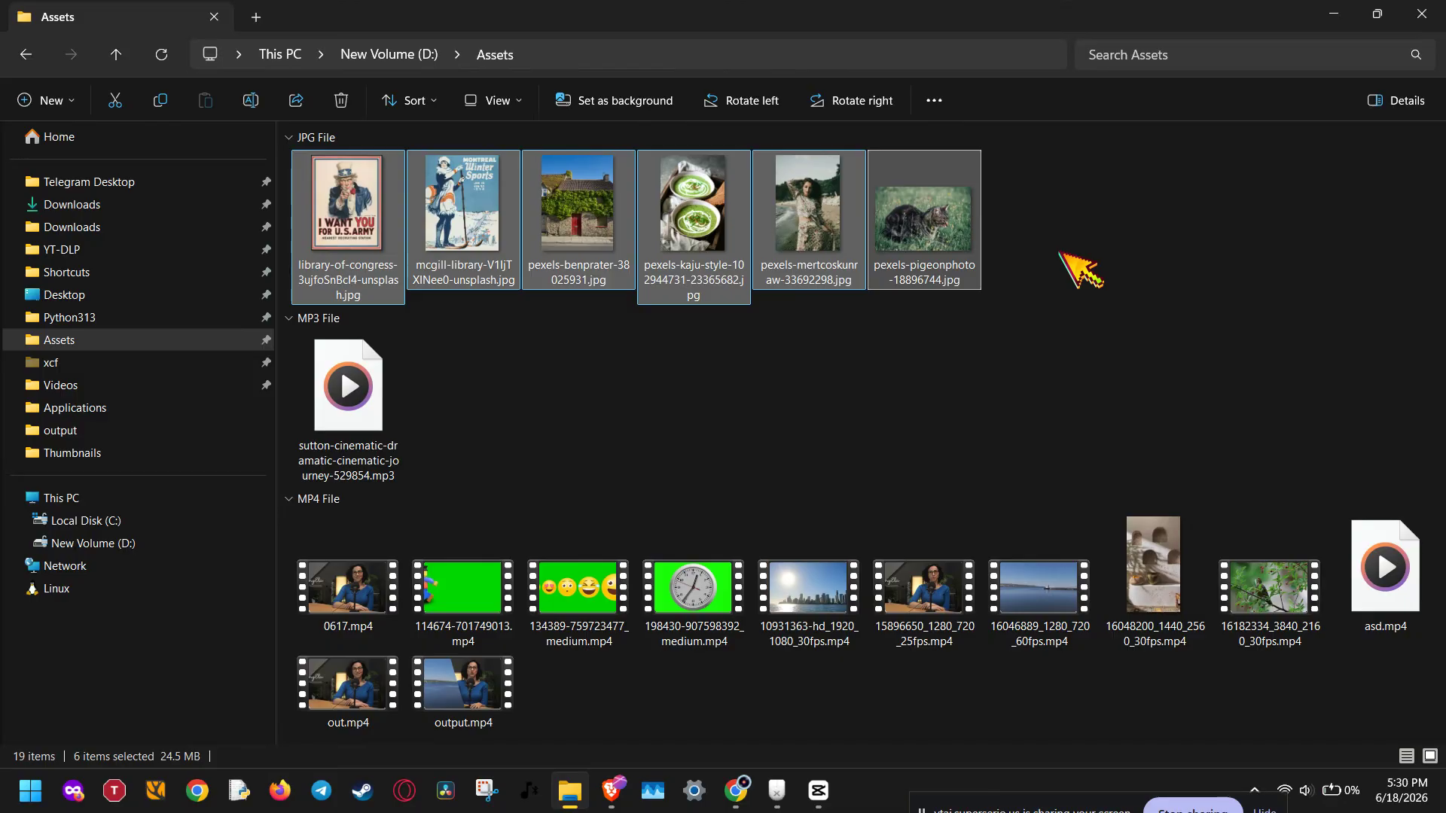
# Step: Import the six selected JPG images into CapCut and stack the cat photo and the Uncle Sam poster at the timeline start
pyautogui.moveTo(929, 241); pyautogui.dragTo(297, 284)
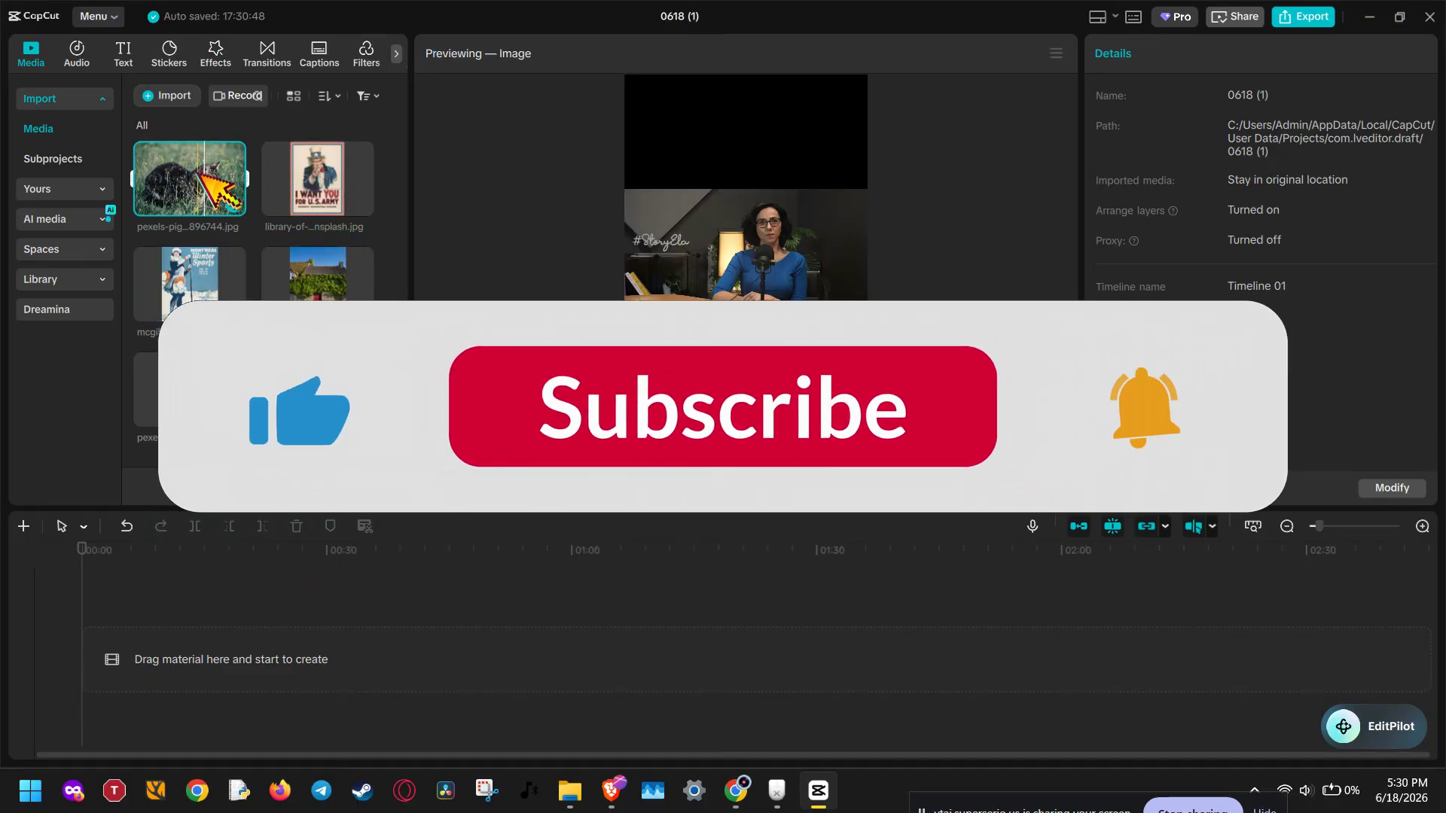
pyautogui.moveTo(207, 178); pyautogui.dragTo(168, 623)
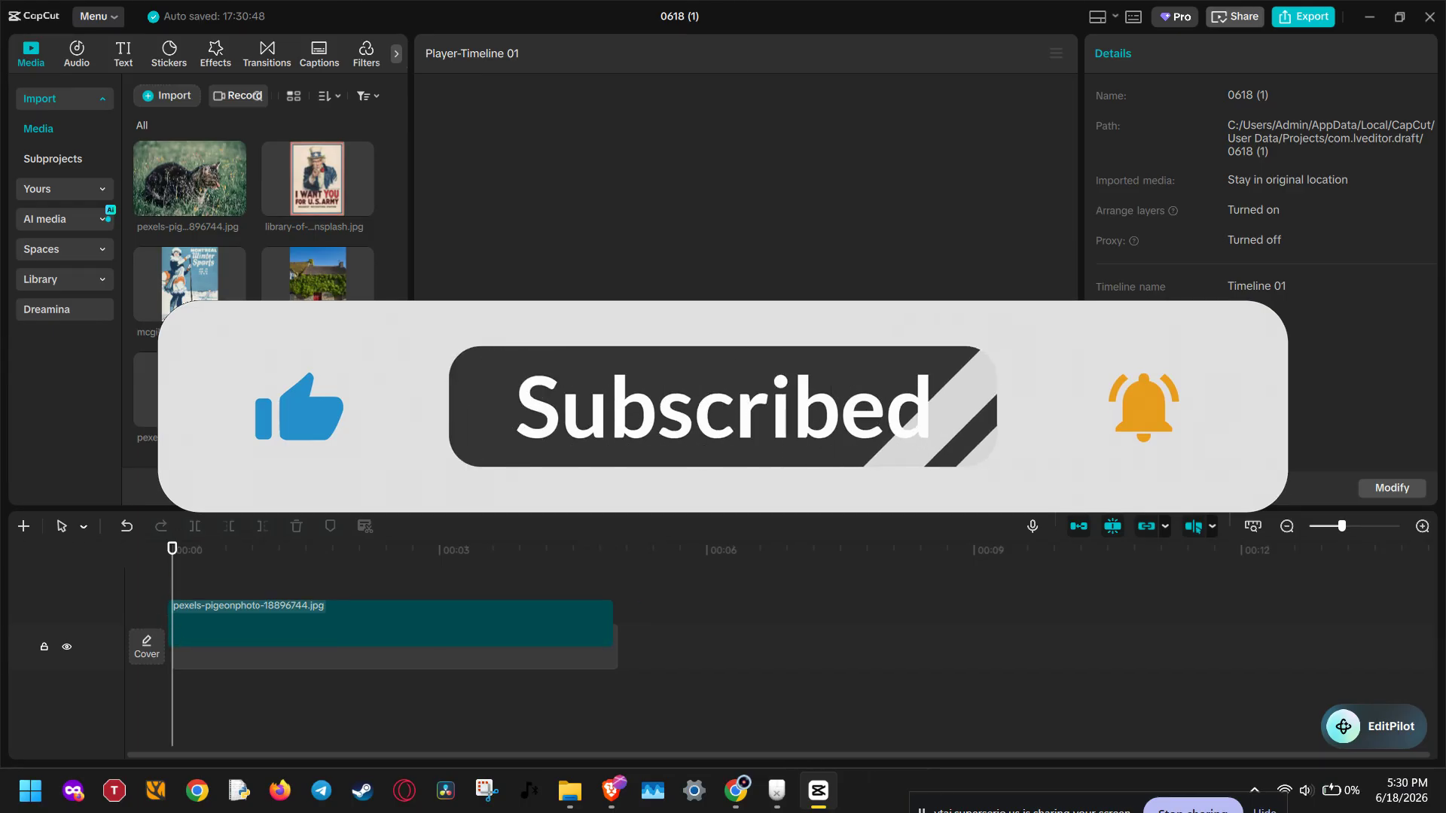
pyautogui.moveTo(302, 207); pyautogui.dragTo(274, 607)
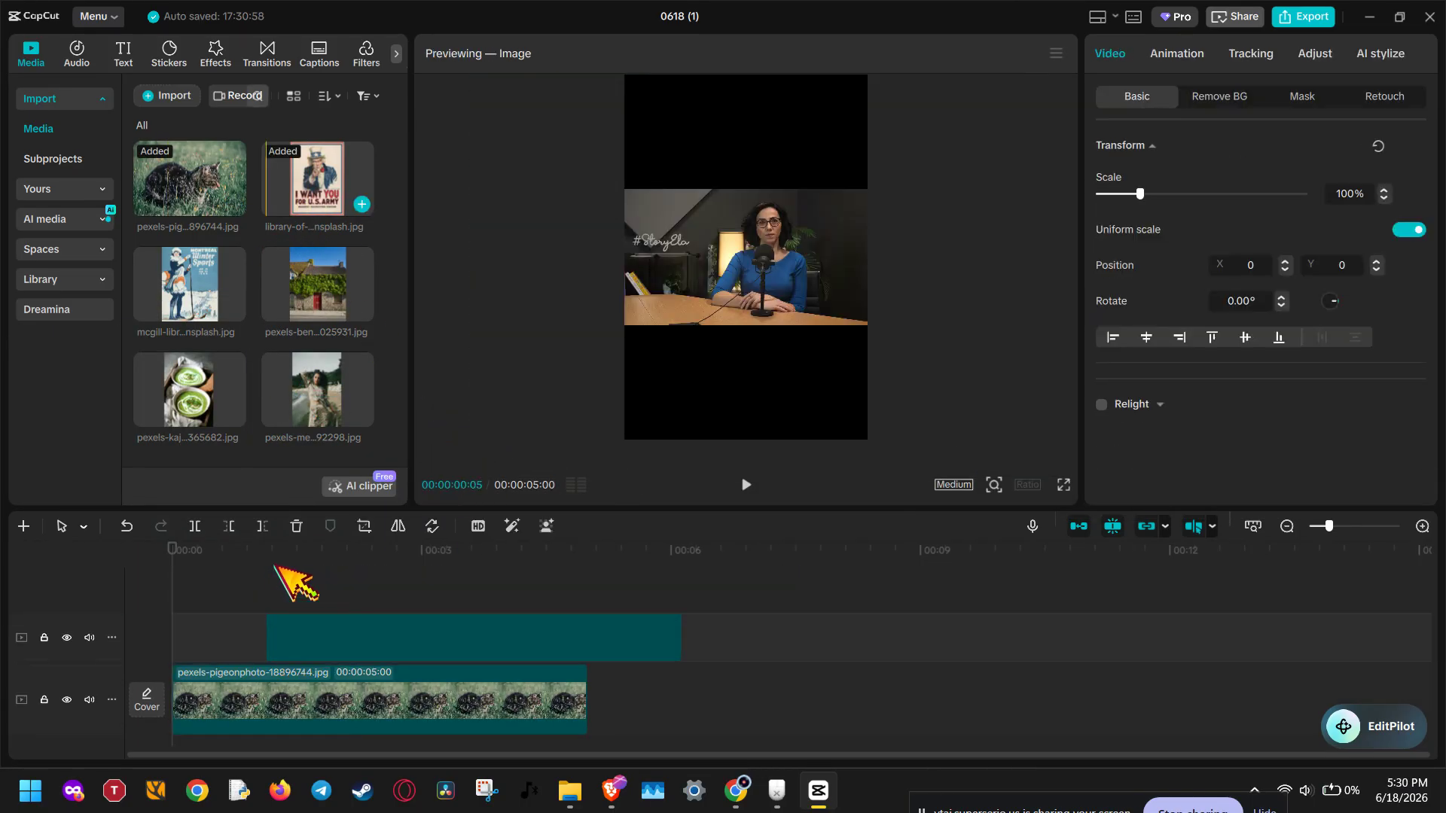
pyautogui.moveTo(352, 632); pyautogui.dragTo(262, 636)
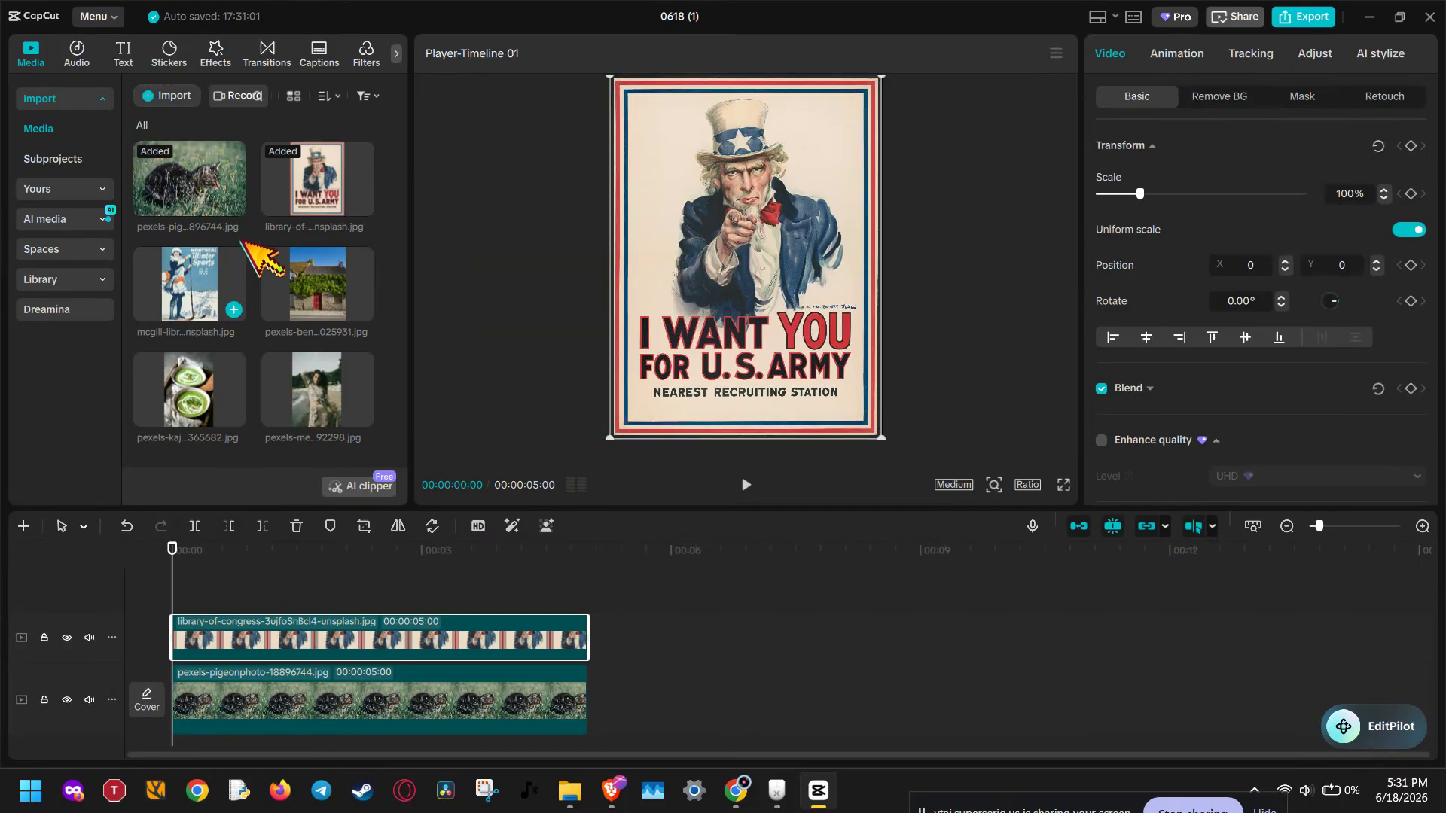
# Step: Add the Montreal winter sports poster and the stone house photo on new tracks above, both starting at 00:00
pyautogui.click(215, 313)
pyautogui.moveTo(215, 315); pyautogui.dragTo(169, 590)
pyautogui.click(292, 249)
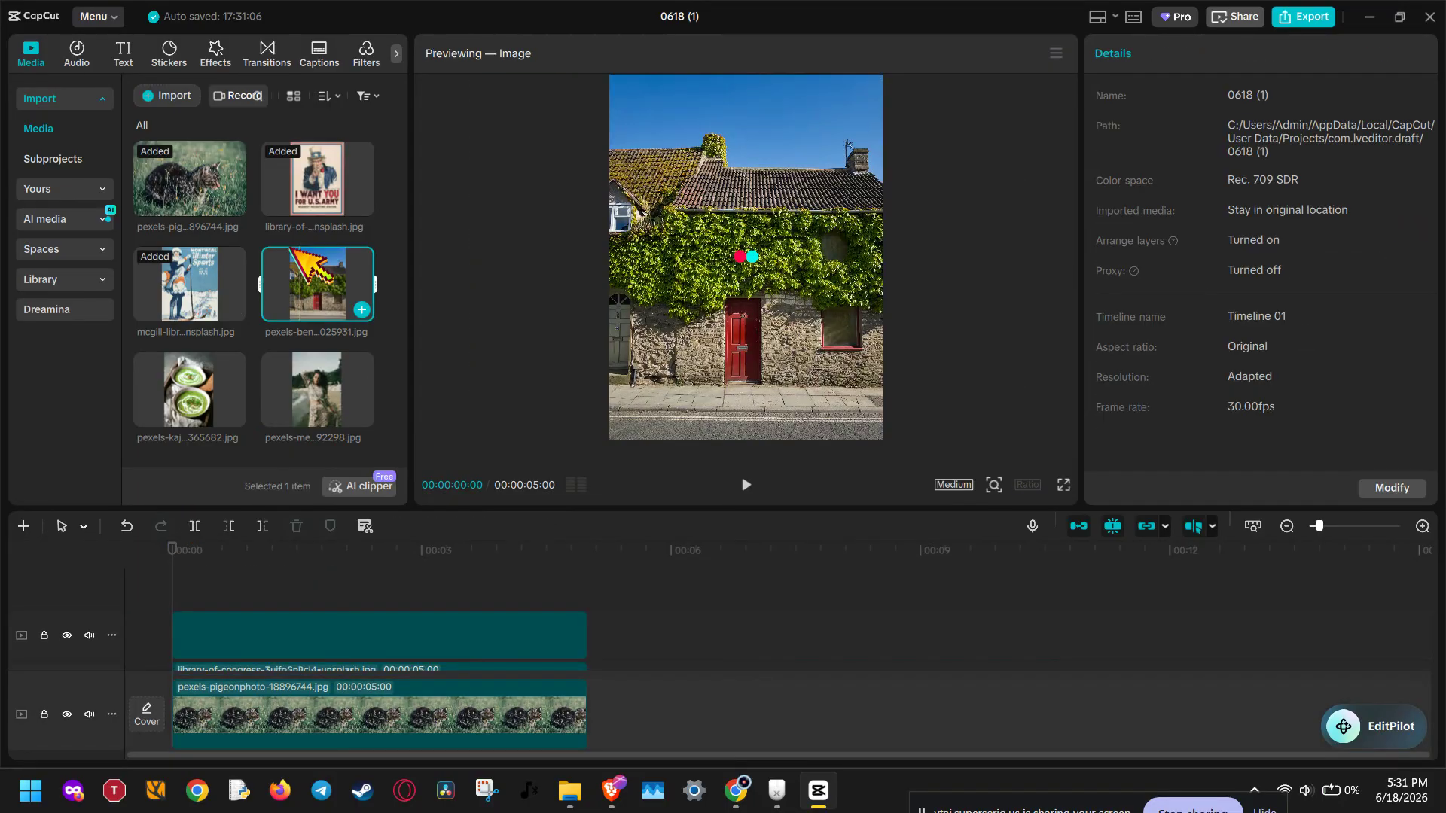
pyautogui.moveTo(292, 255); pyautogui.dragTo(160, 598)
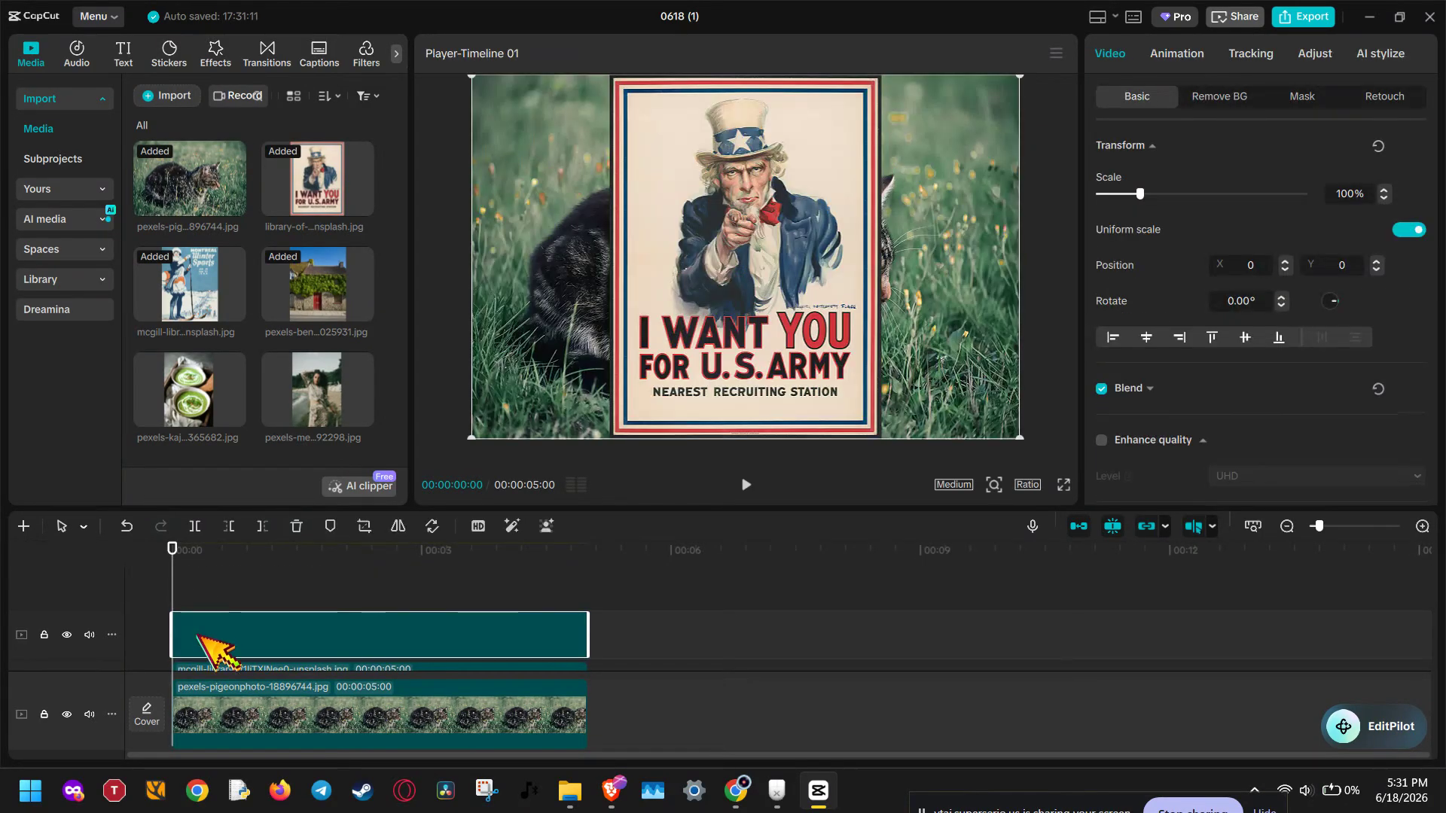
pyautogui.scroll(-1, 616, 586)
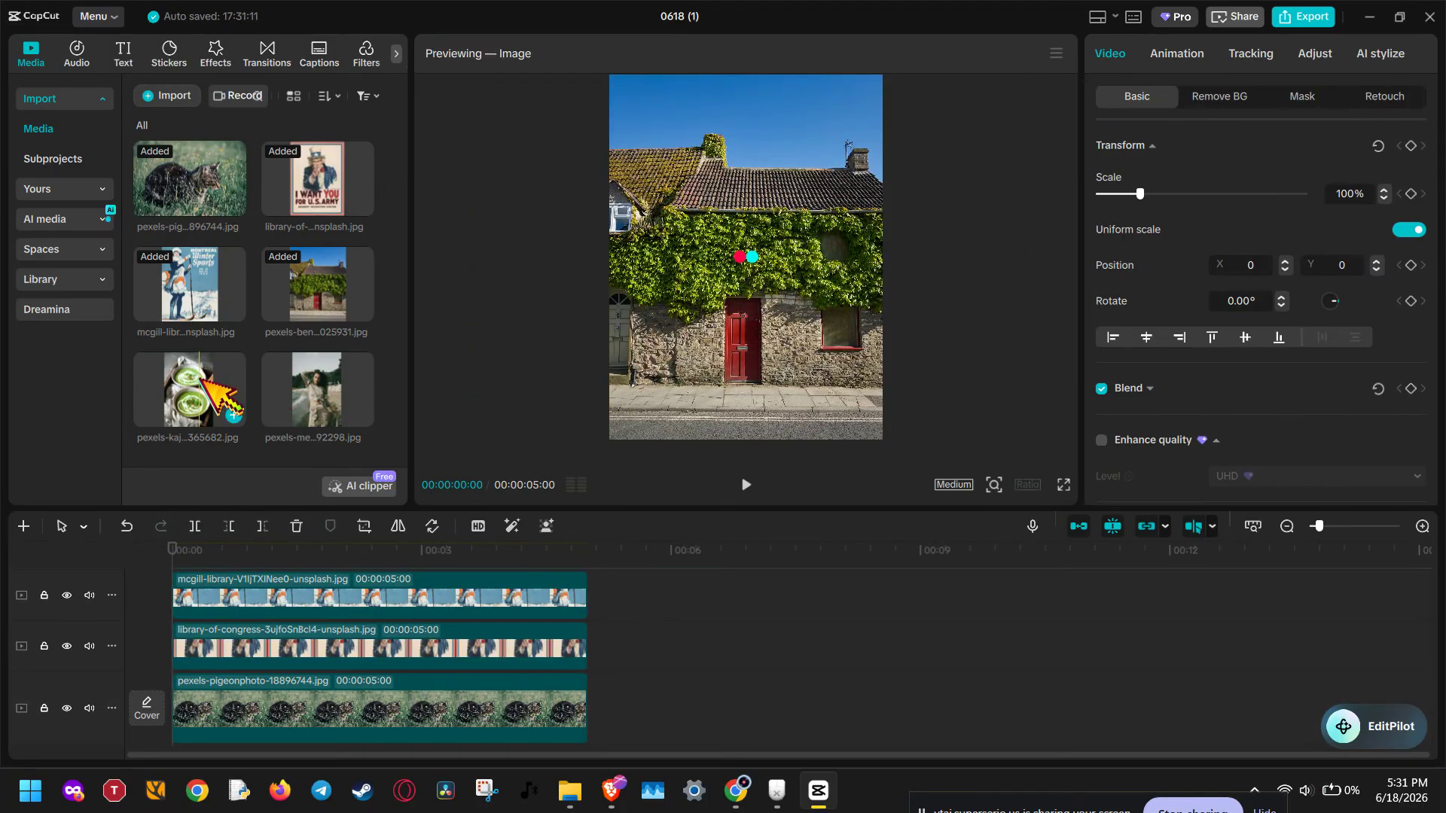
# Step: Add the green soup photo and the woman's beach photo on further tracks above, aligned to the timeline start
pyautogui.click(208, 563)
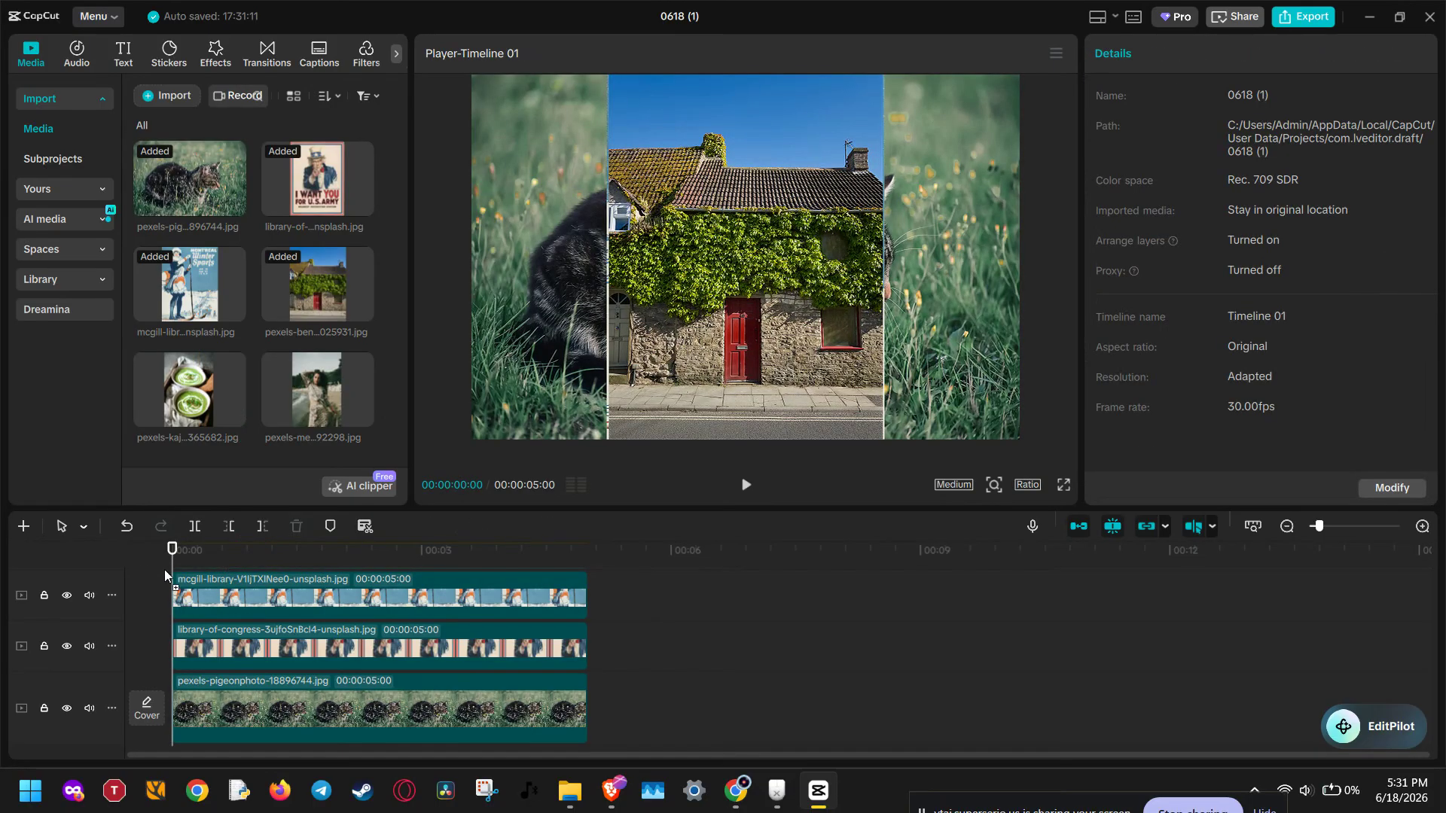
pyautogui.moveTo(164, 569); pyautogui.dragTo(180, 569)
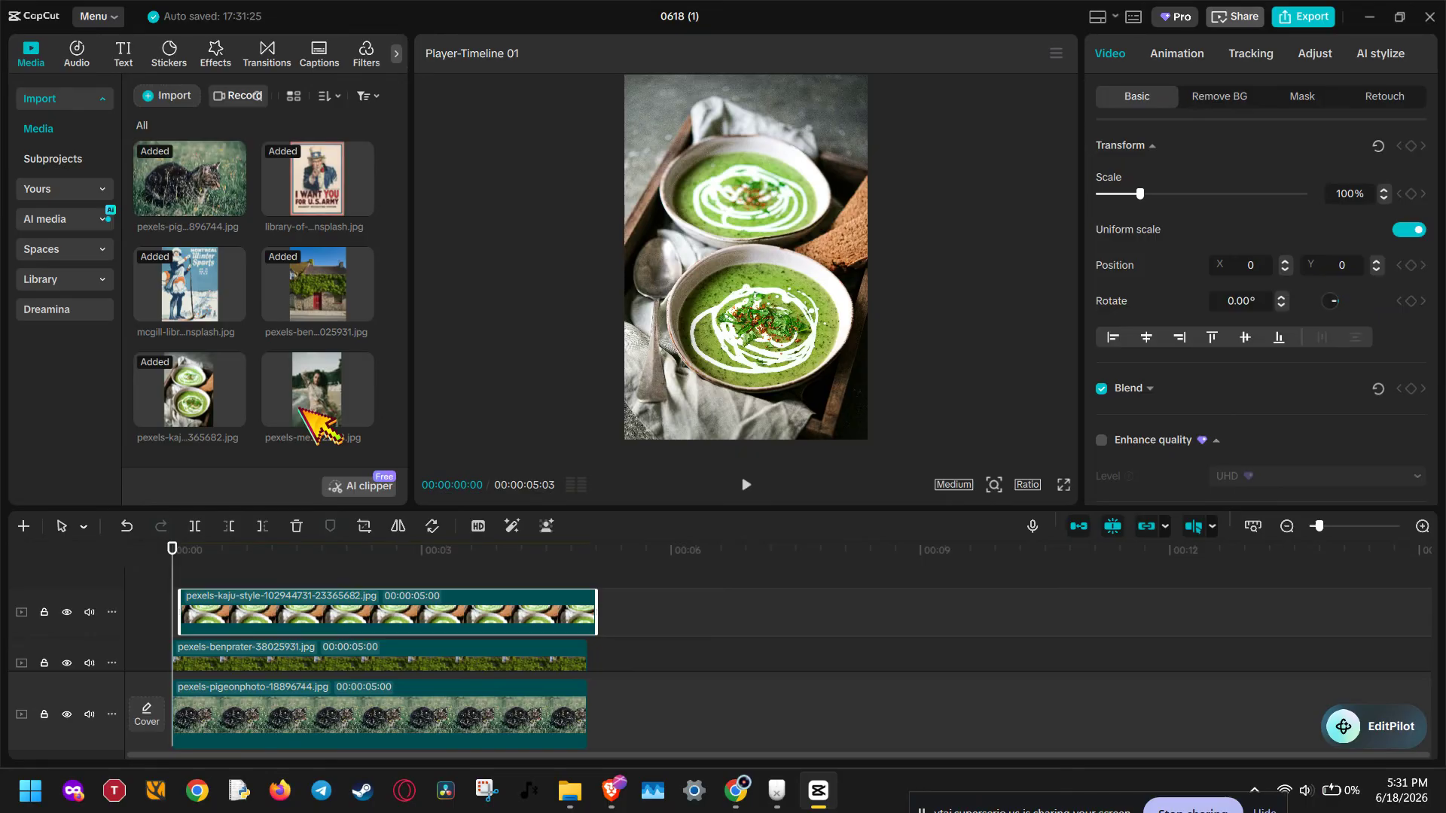
pyautogui.moveTo(307, 407)
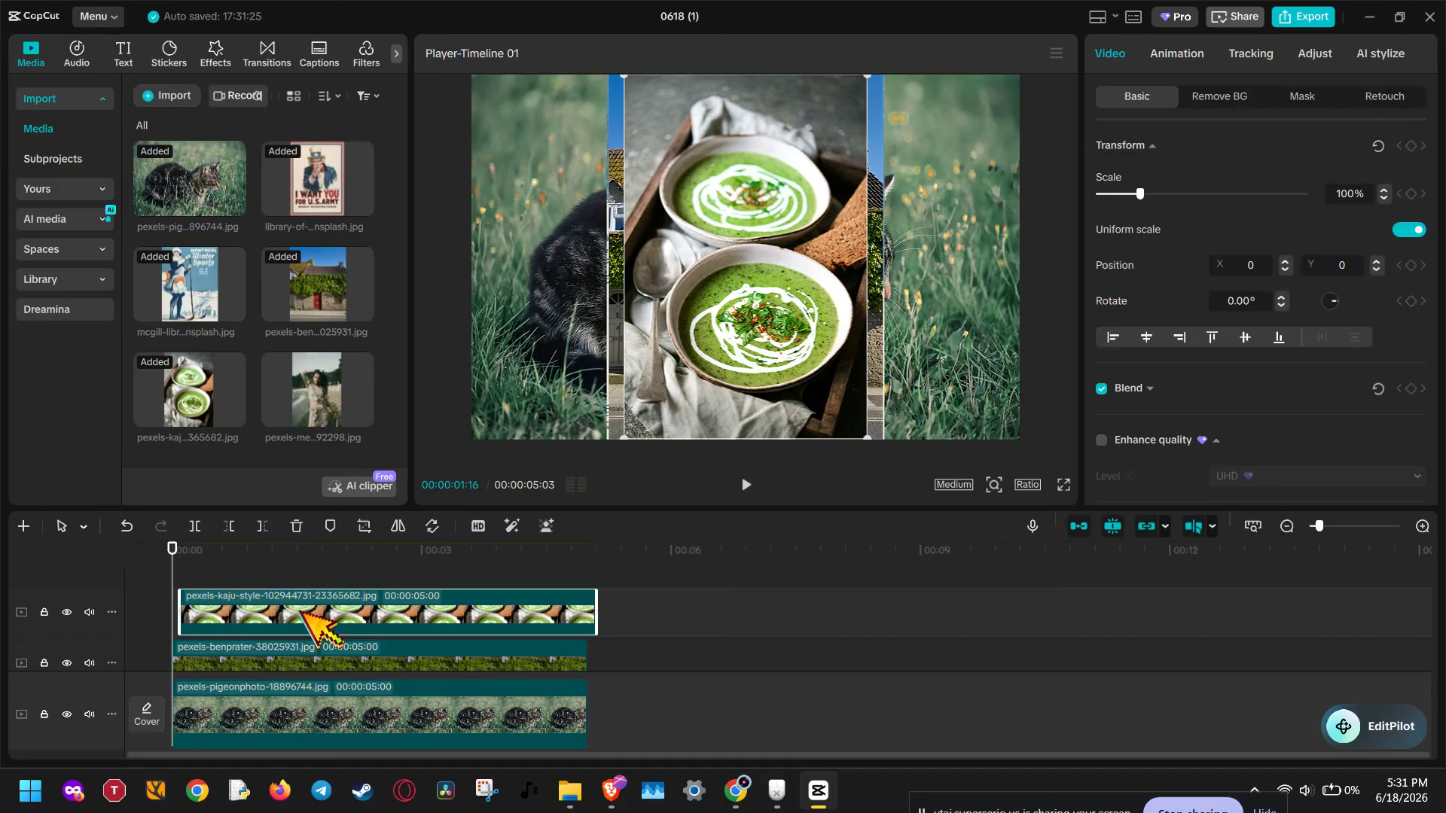
pyautogui.moveTo(304, 612); pyautogui.dragTo(287, 612)
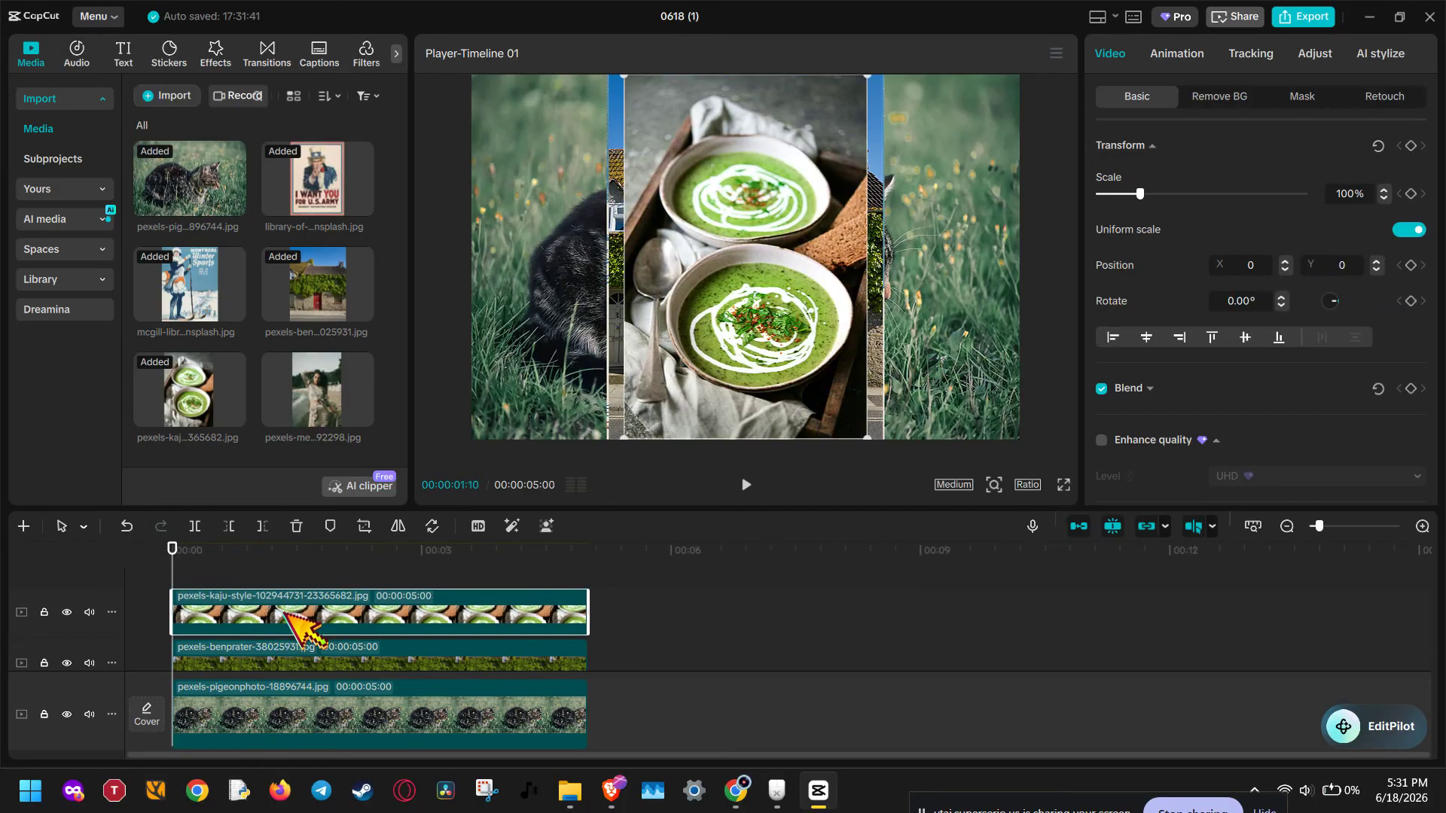
pyautogui.moveTo(286, 403); pyautogui.dragTo(268, 585)
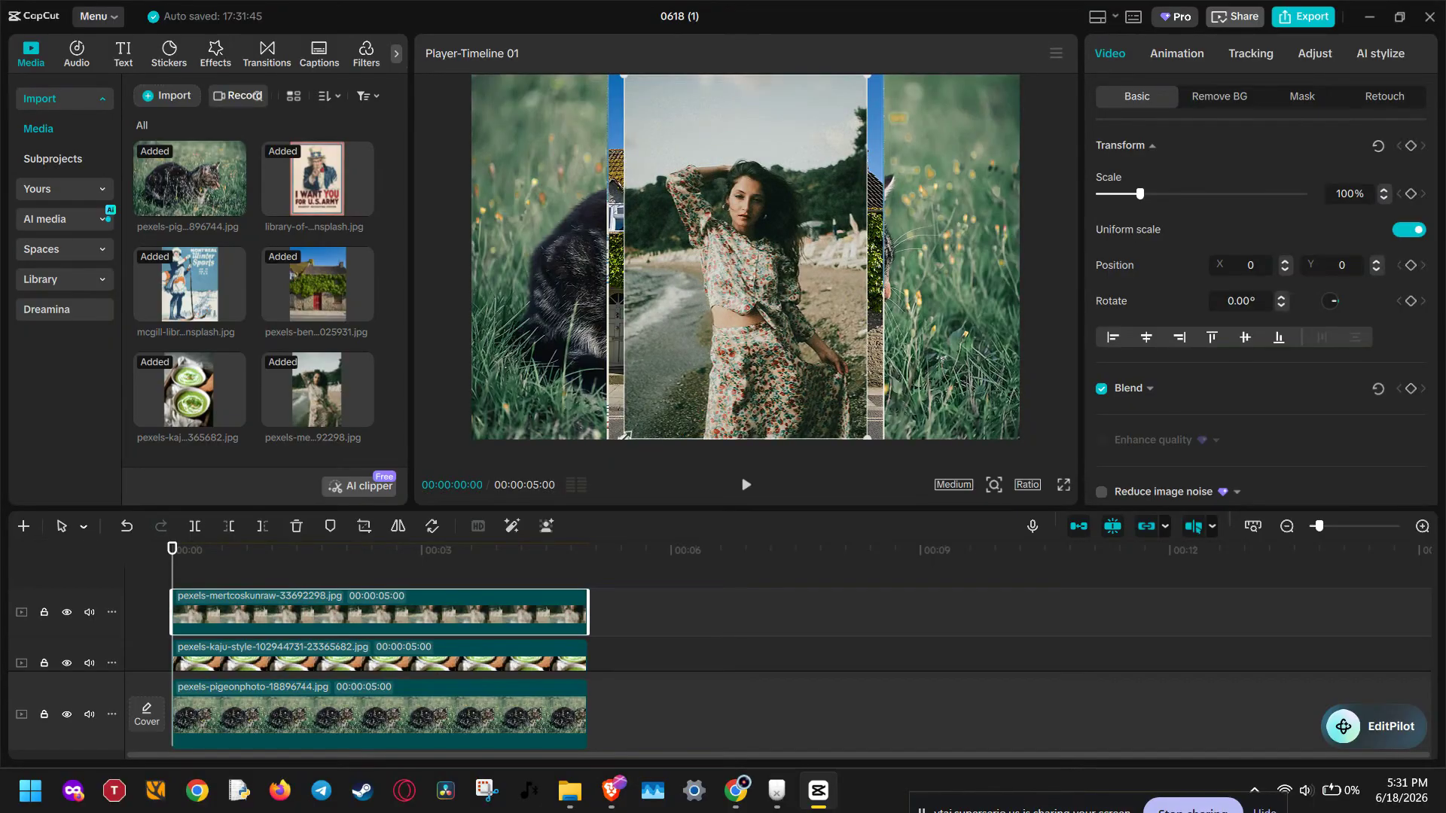
# Step: Scale the woman's photo to 65% and place it in the upper-right corner of the frame
pyautogui.moveTo(624, 434); pyautogui.dragTo(665, 376)
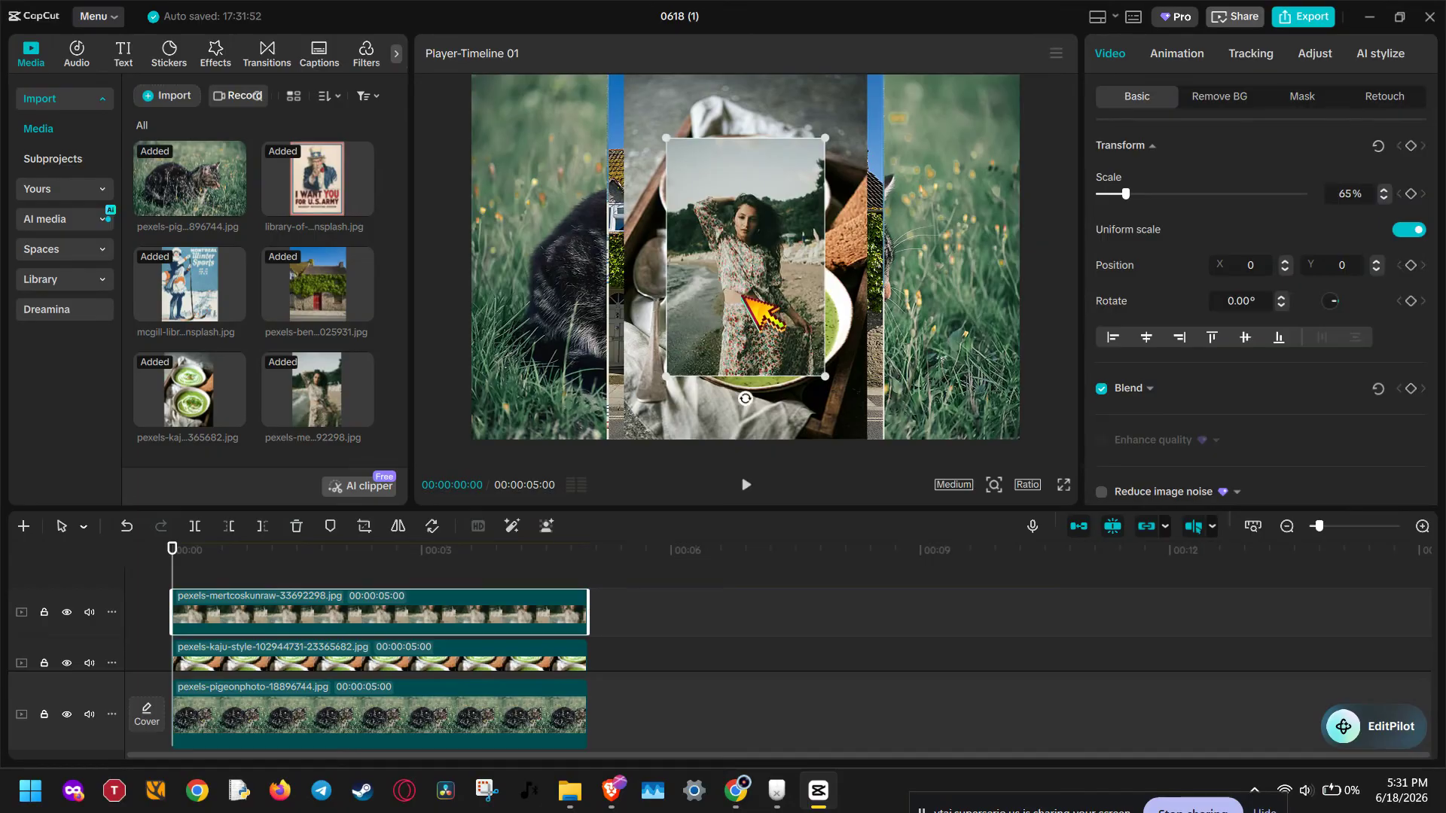
pyautogui.moveTo(742, 297); pyautogui.dragTo(932, 236)
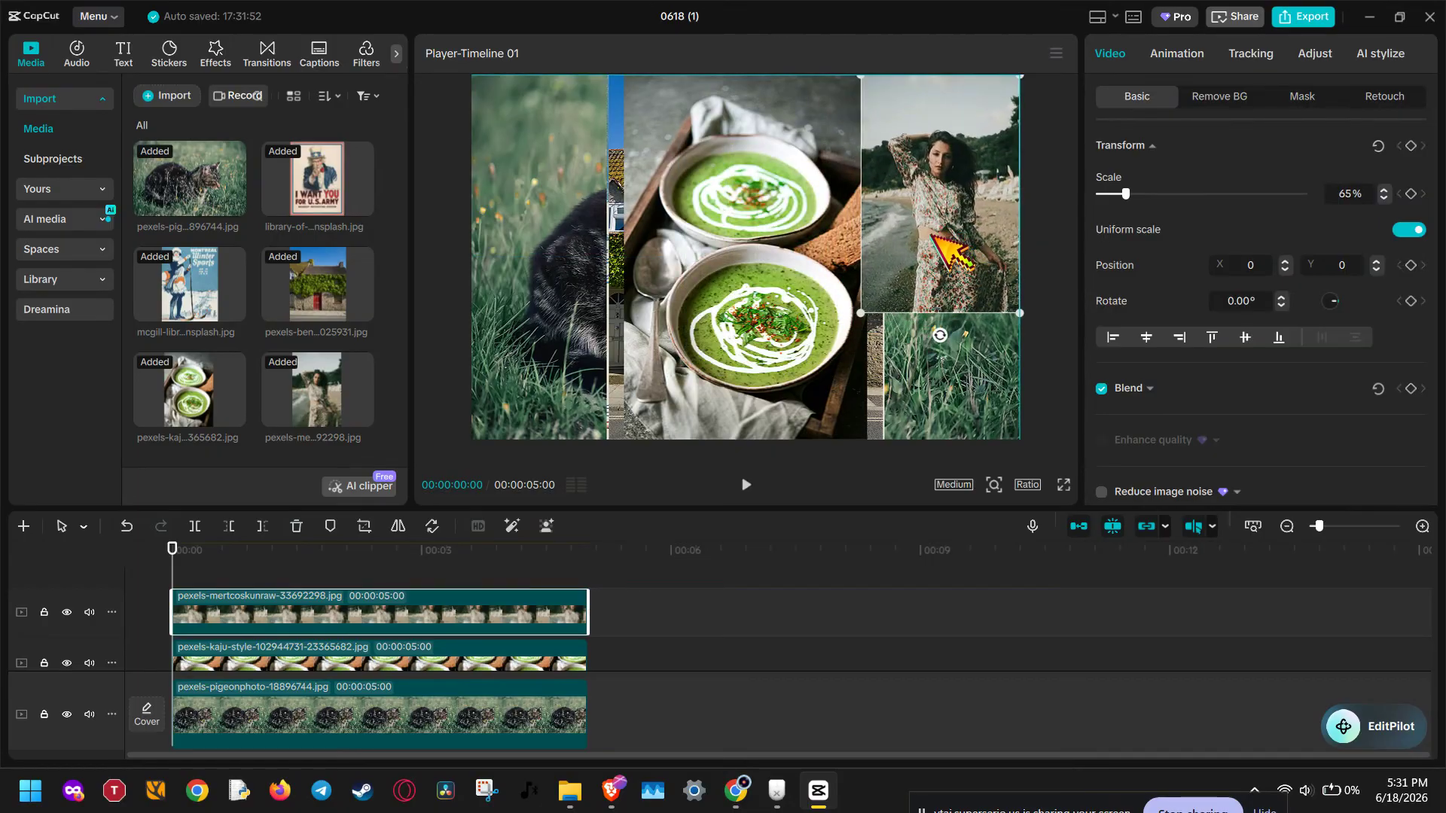
pyautogui.scroll(-3, 595, 640)
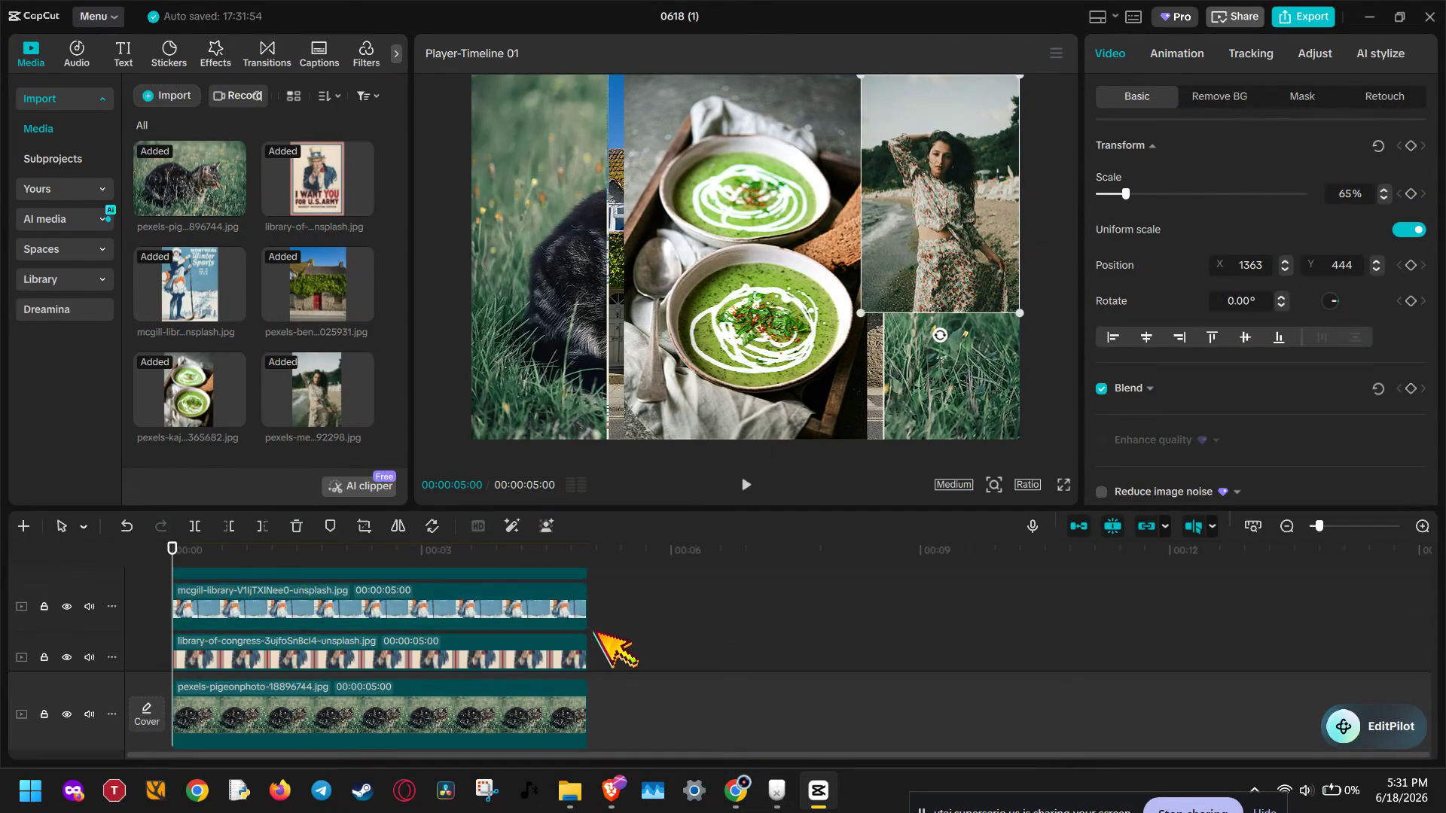
pyautogui.scroll(-2, 613, 648)
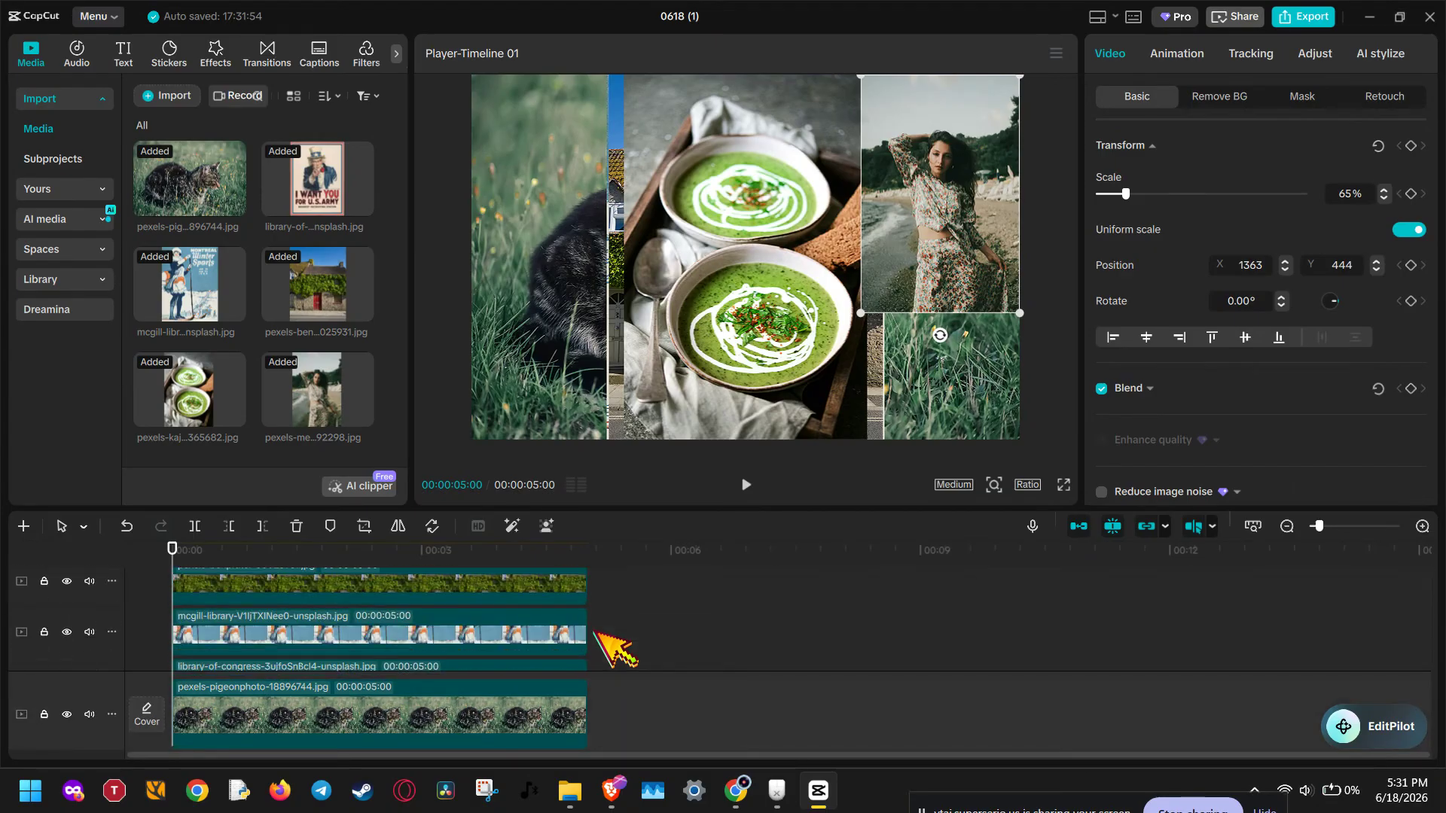
pyautogui.scroll(-2, 613, 649)
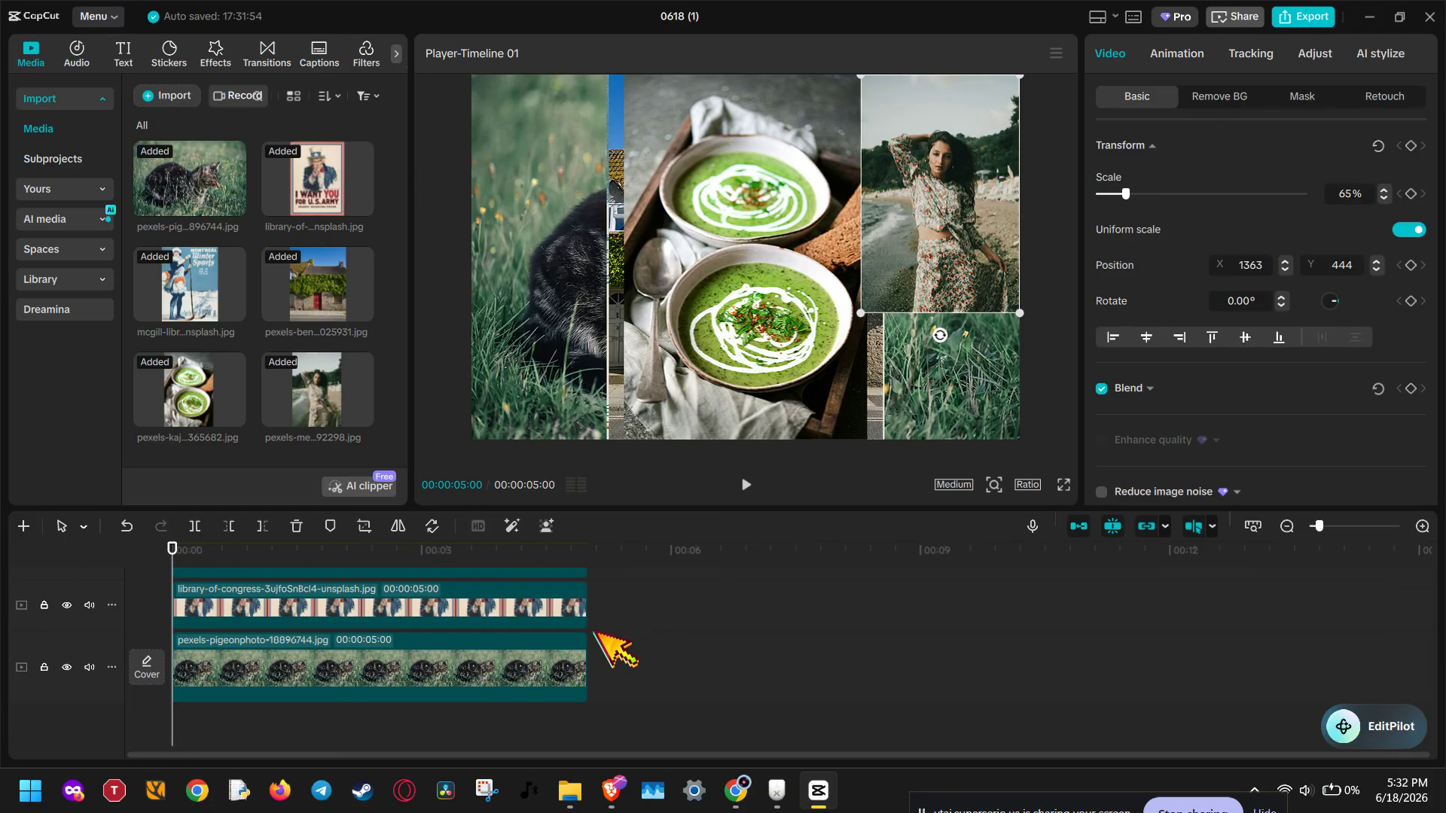
# Step: Scale the soup photo to 46% and place it in the upper-left corner of the frame
pyautogui.click(754, 251)
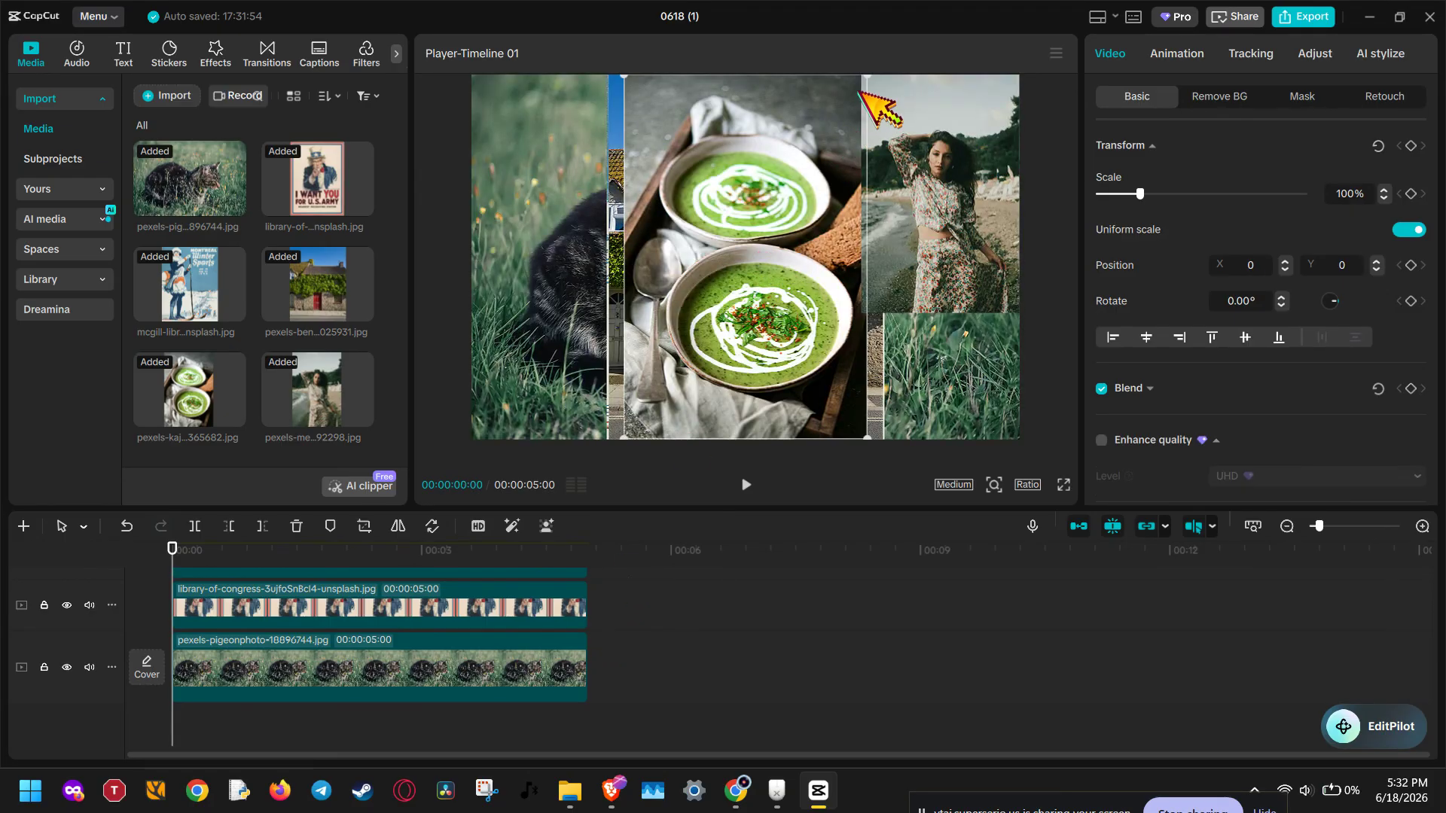
pyautogui.moveTo(868, 434); pyautogui.dragTo(845, 404)
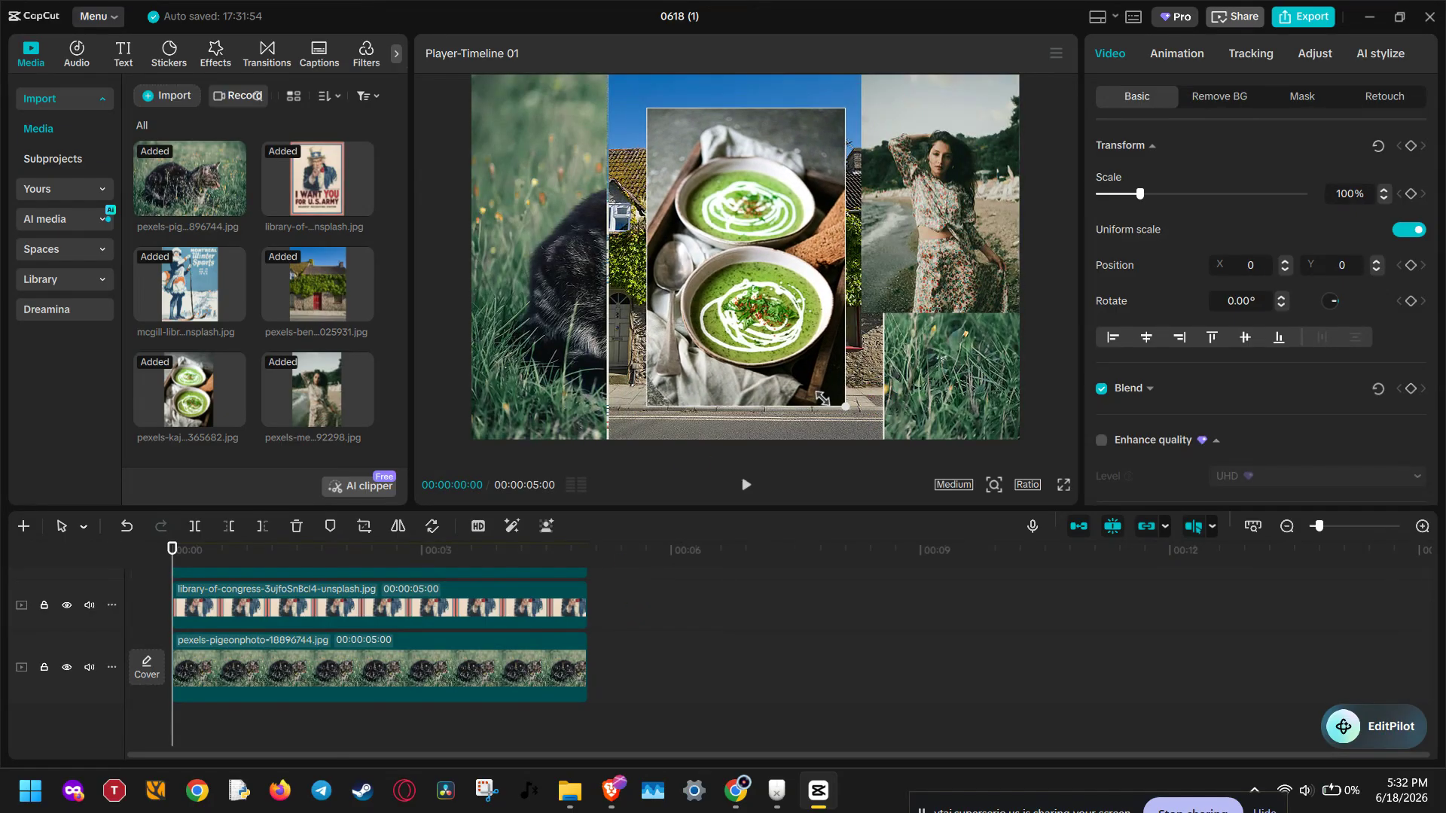
pyautogui.moveTo(751, 282); pyautogui.dragTo(543, 245)
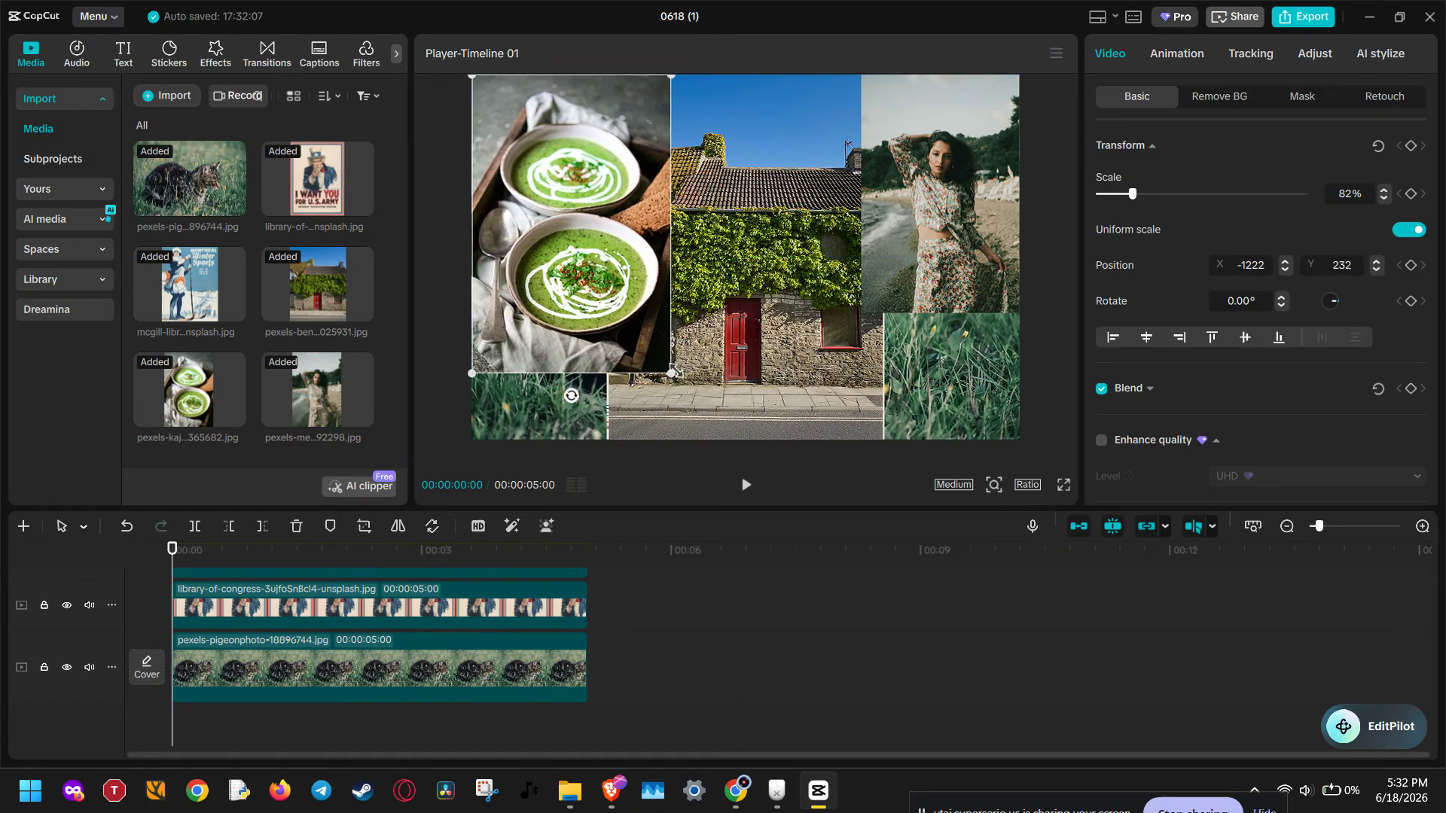
pyautogui.moveTo(672, 371); pyautogui.dragTo(582, 240)
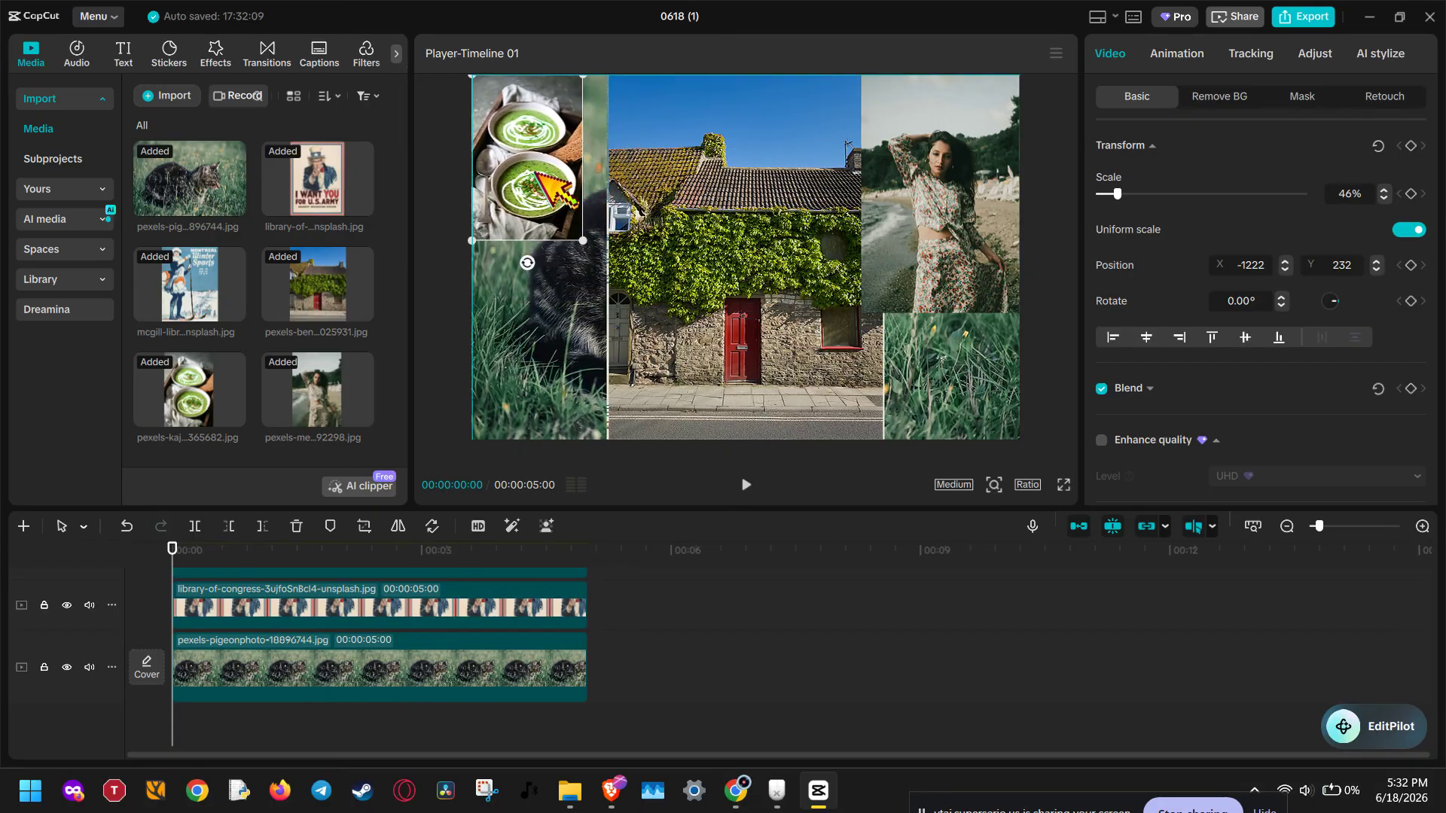
# Step: Scale the stone house photo to 70% and move it to the top edge of the frame beside the soup photo
pyautogui.click(694, 259)
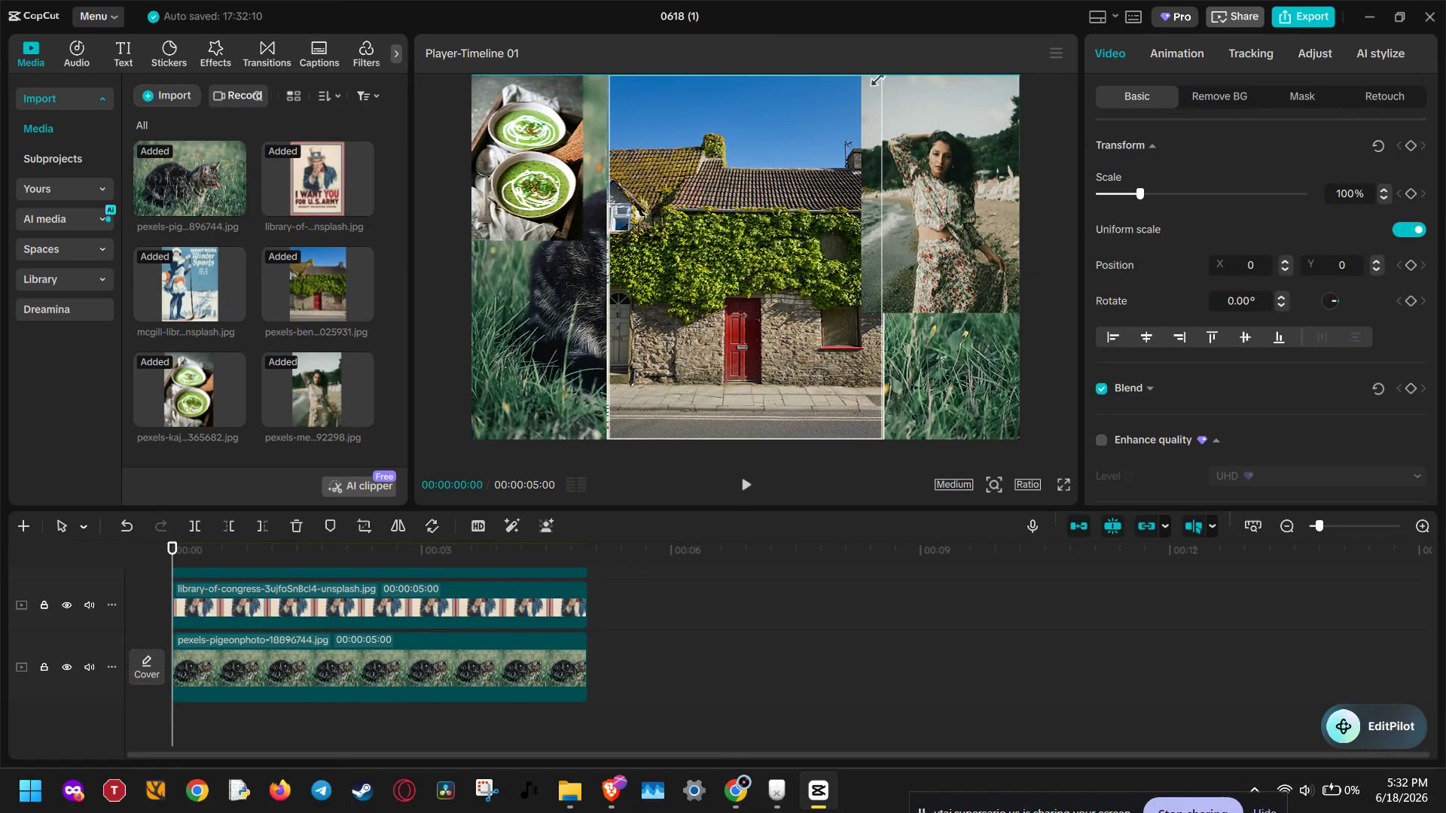
pyautogui.moveTo(883, 79); pyautogui.dragTo(842, 130)
pyautogui.moveTo(759, 245); pyautogui.dragTo(714, 194)
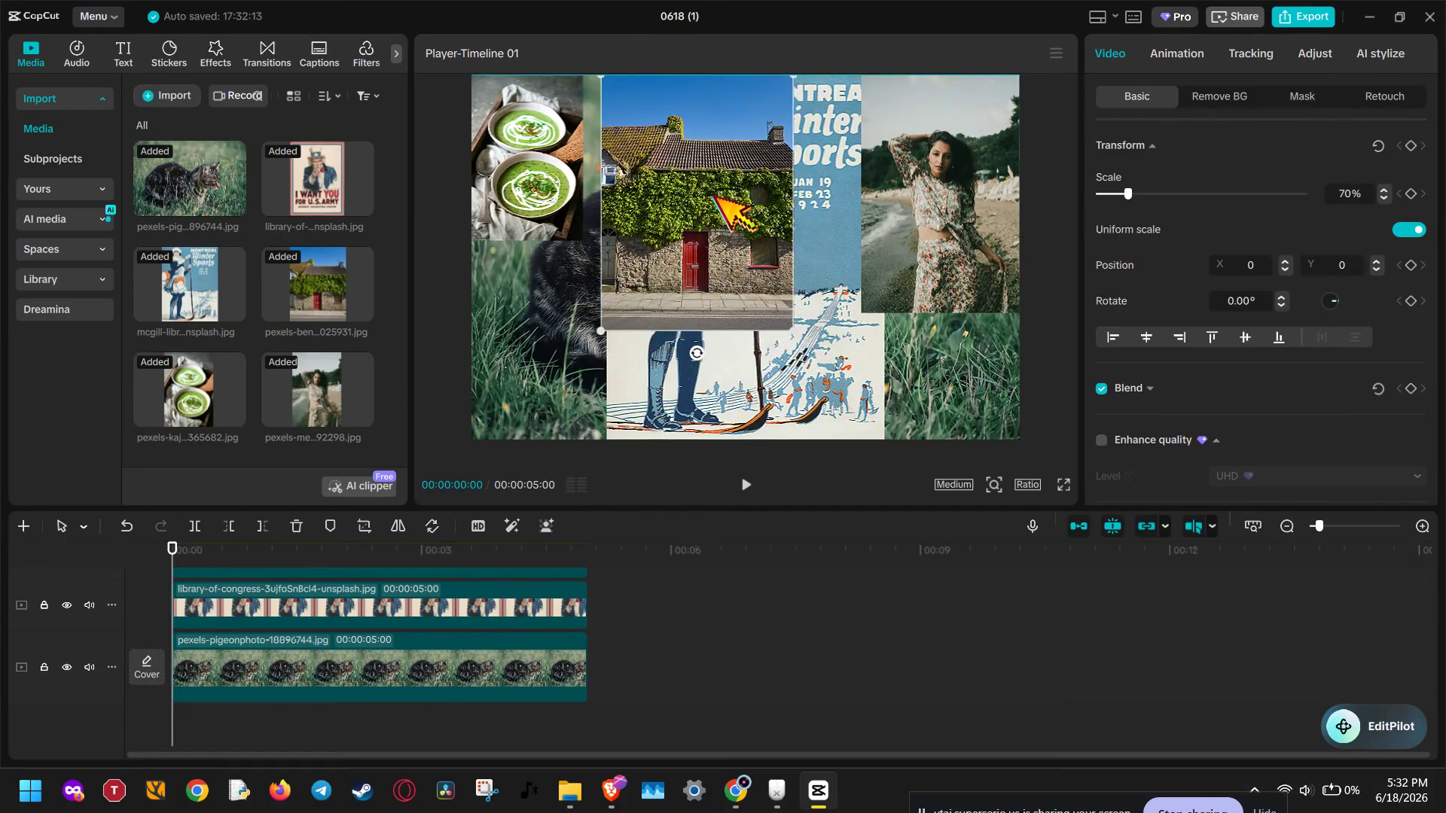
# Step: Scale the winter sports poster to 50% and move it to the bottom edge of the frame, right of centre
pyautogui.click(768, 353)
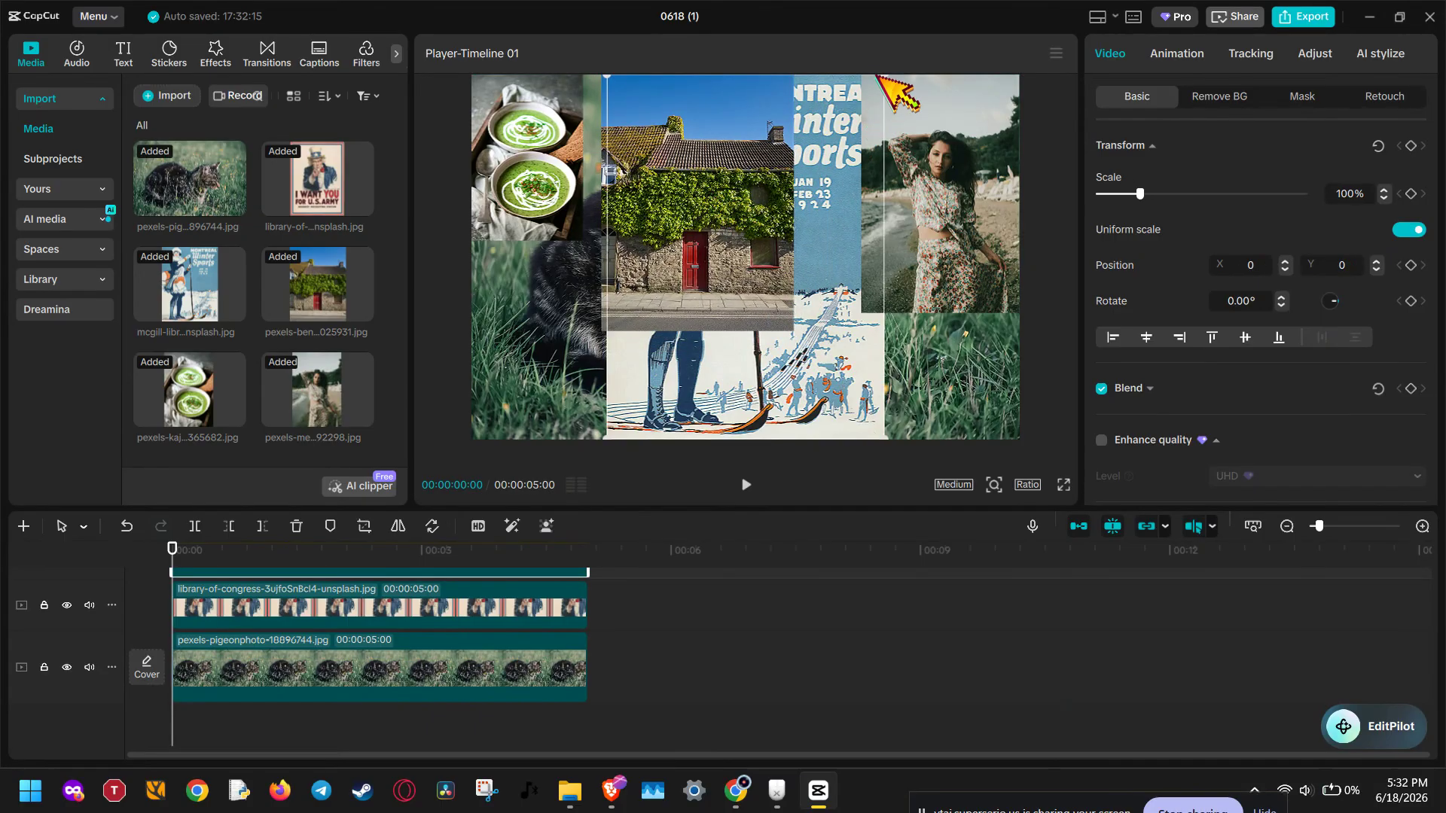
pyautogui.moveTo(886, 78); pyautogui.dragTo(847, 188)
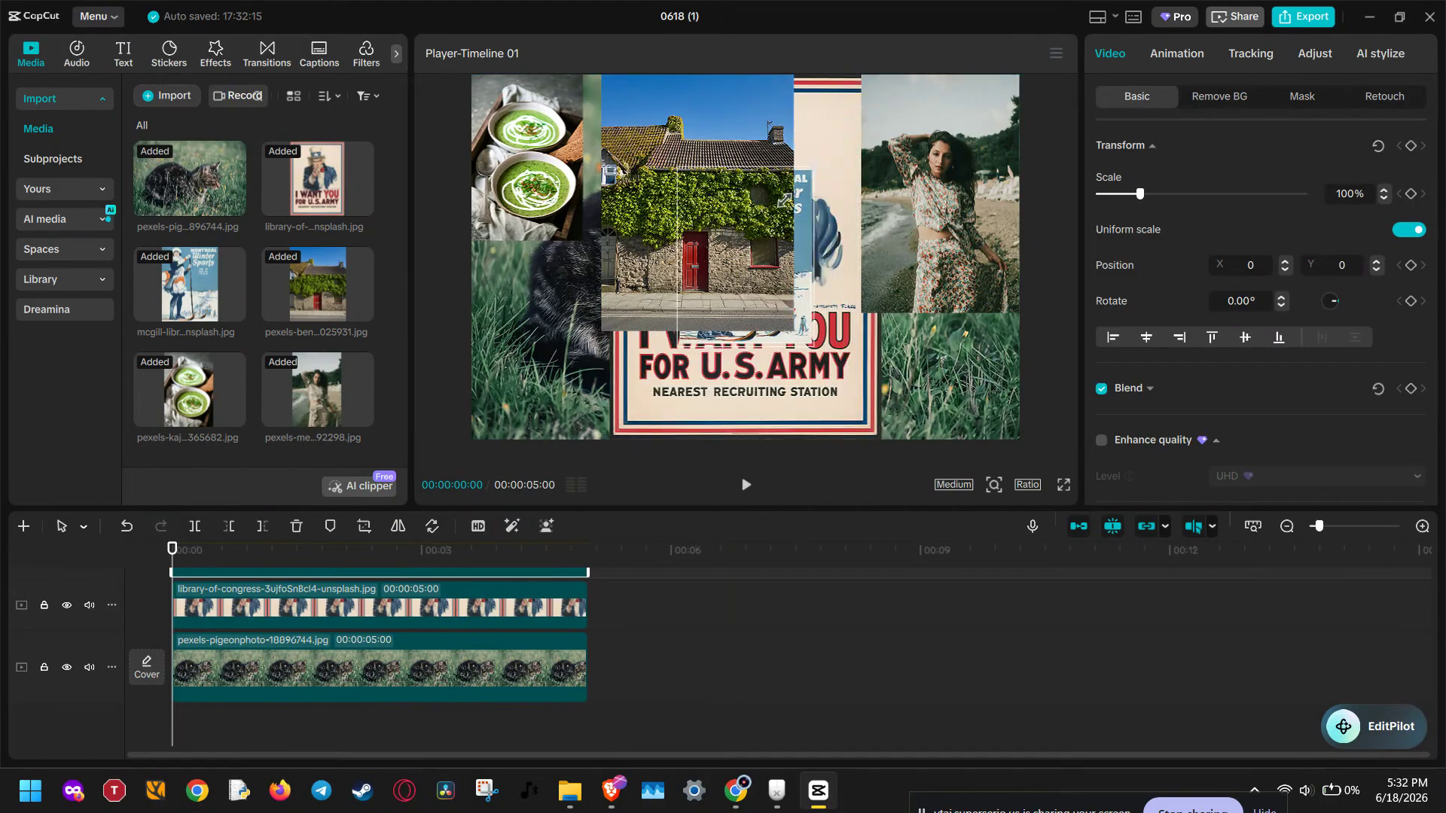
pyautogui.hotkey('ctrl', 'z')
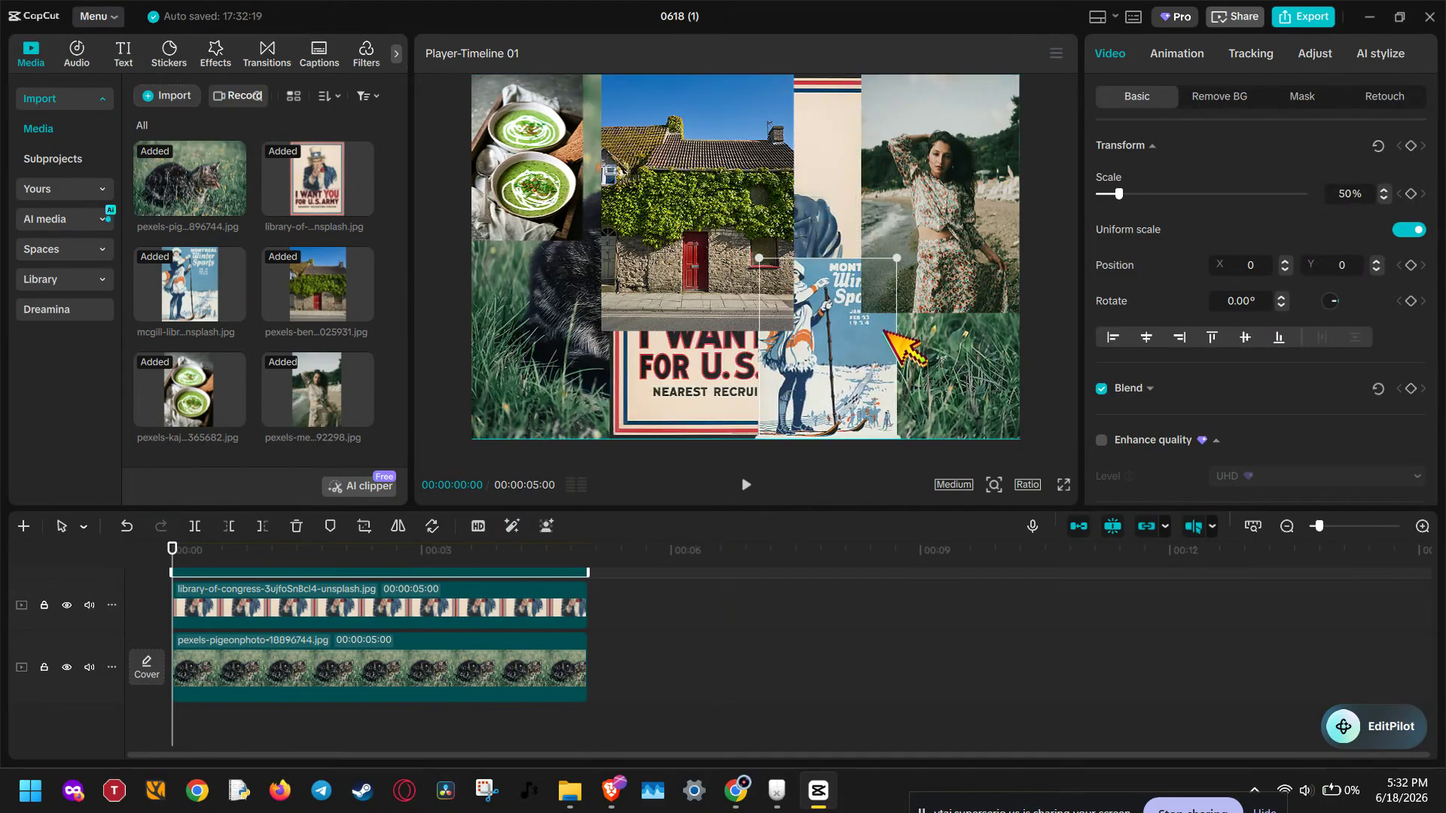
# Step: Scale the Uncle Sam poster to 45% in the lower-left corner of the frame and shrink the stone house photo further
pyautogui.click(688, 377)
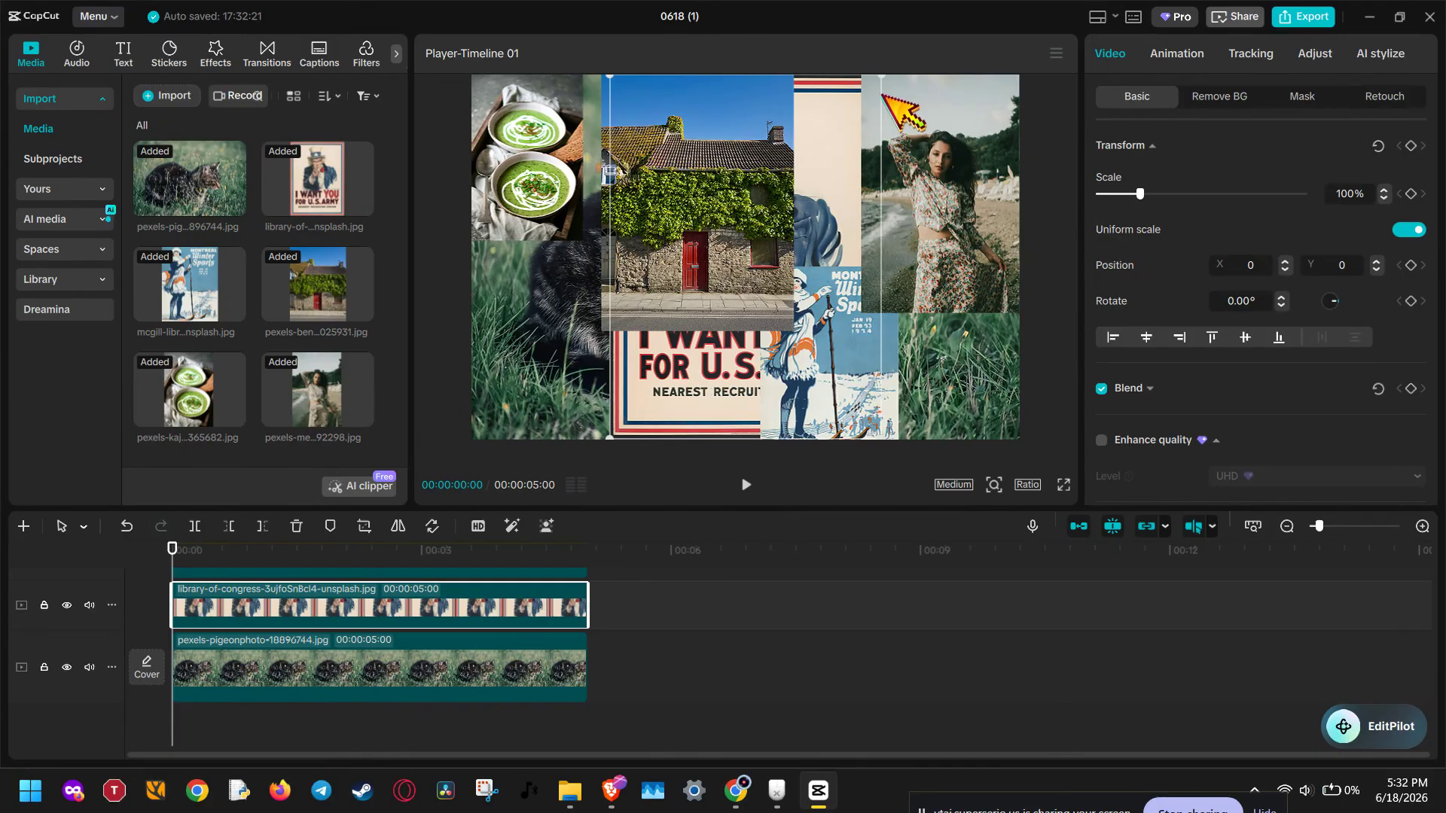
pyautogui.moveTo(887, 79); pyautogui.dragTo(757, 277)
pyautogui.moveTo(809, 235); pyautogui.dragTo(677, 217)
pyautogui.click(673, 301)
pyautogui.click(670, 325)
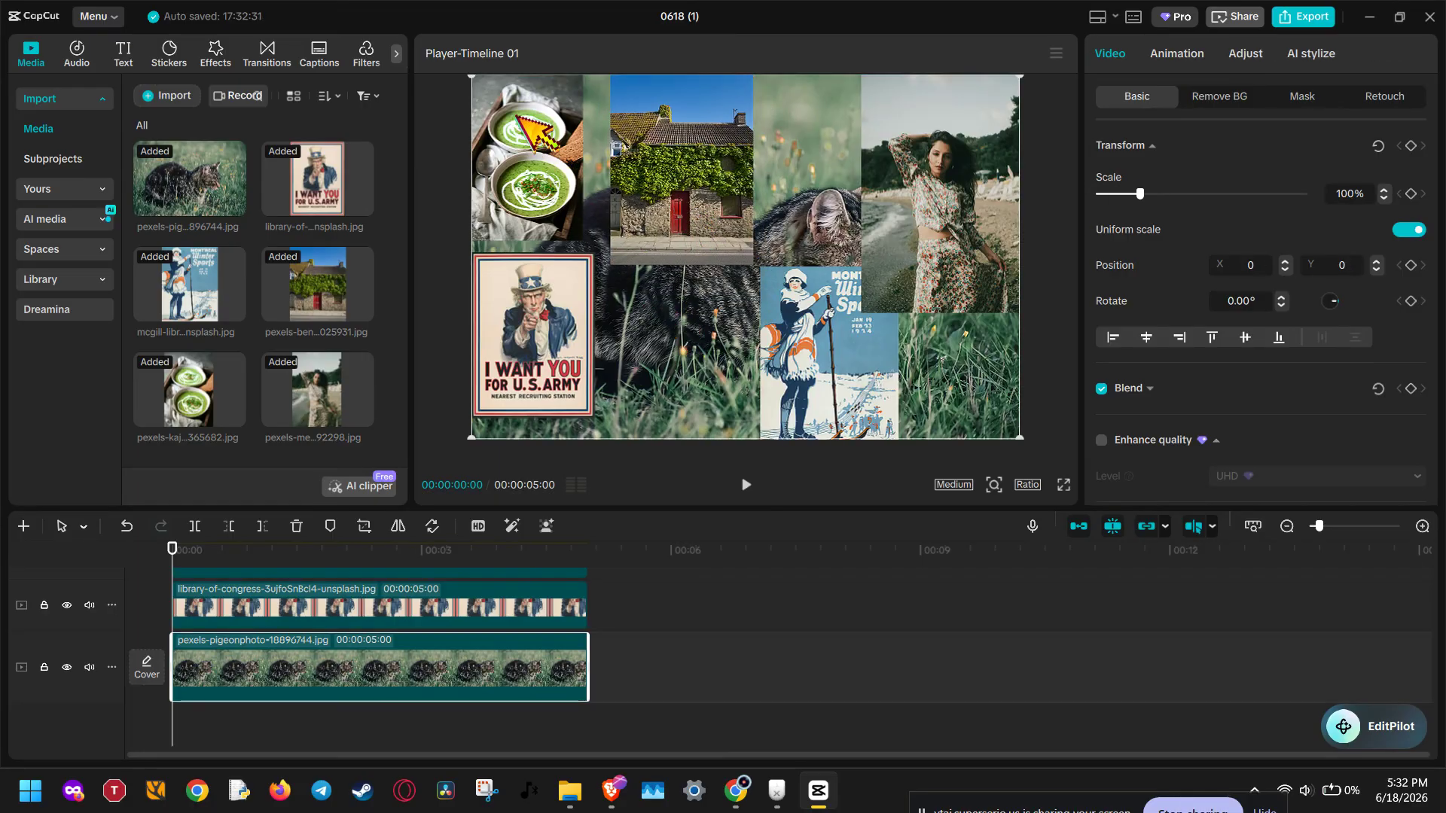
# Step: Scale the cat photo to 38% at the bottom centre of the frame and delete the winter sports poster
pyautogui.moveTo(472, 78); pyautogui.dragTo(749, 337)
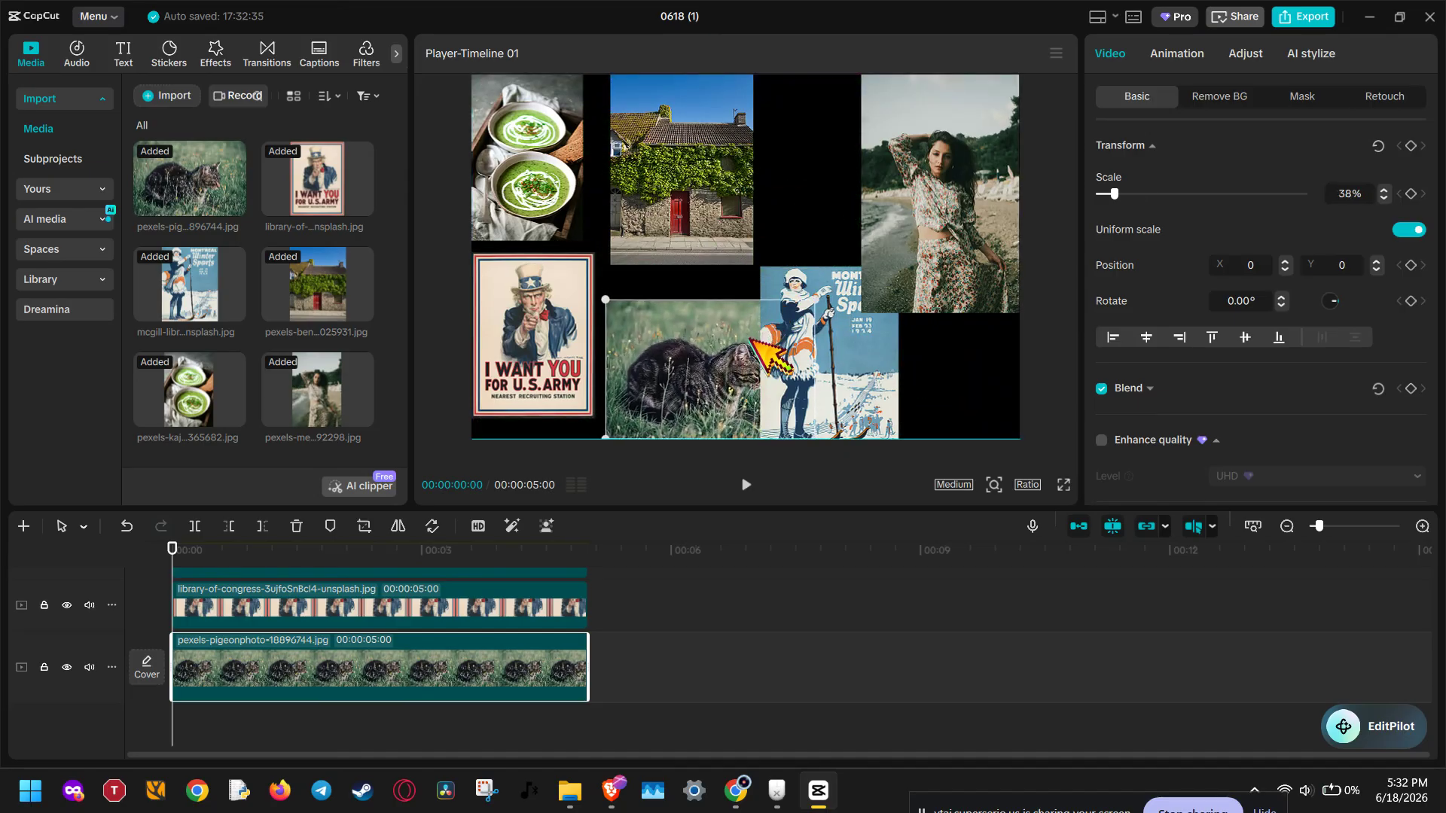
pyautogui.moveTo(838, 338); pyautogui.dragTo(890, 332)
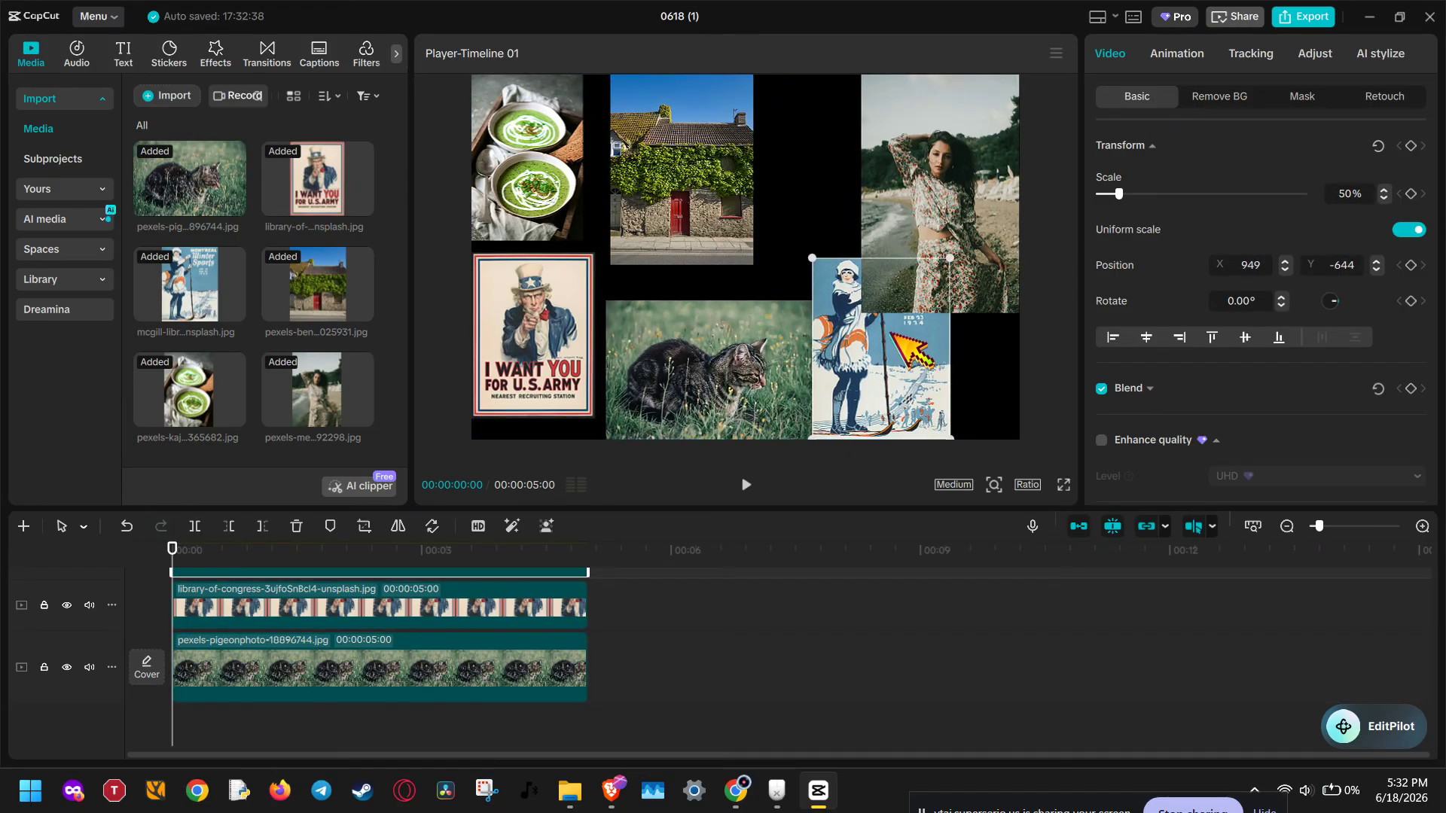
pyautogui.press('Delete')
# Step: Shift the cat, Uncle Sam, stone house and soup images so they sit apart with gaps between them
pyautogui.moveTo(753, 345); pyautogui.dragTo(748, 337)
pyautogui.moveTo(591, 320); pyautogui.dragTo(595, 334)
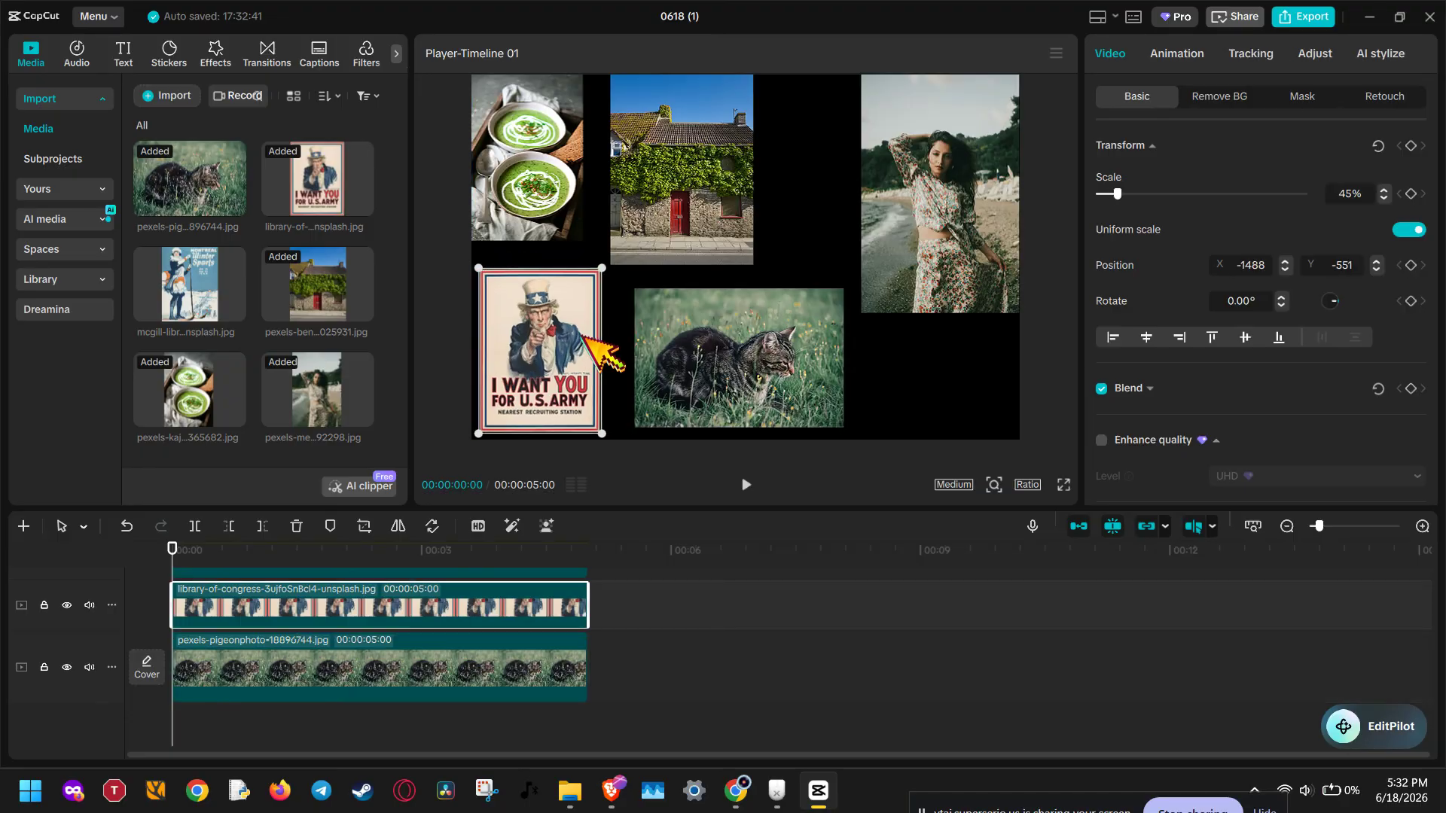
pyautogui.moveTo(687, 212); pyautogui.dragTo(717, 215)
pyautogui.moveTo(567, 201); pyautogui.dragTo(585, 209)
# Step: Scale the woman's photo to 57% and move it to the lower-right area at about X 1317, Y -427
pyautogui.click(928, 239)
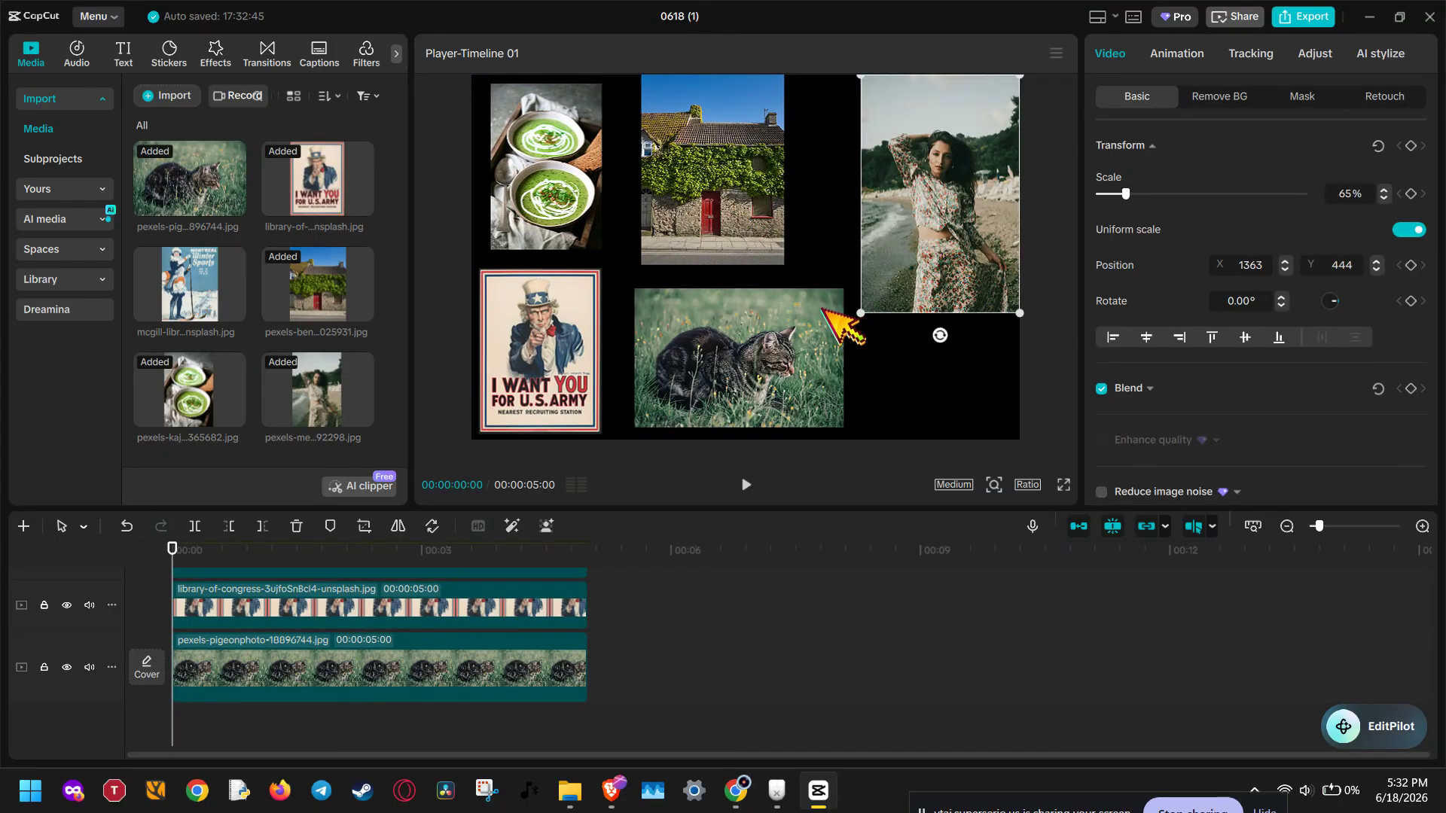
pyautogui.moveTo(1018, 313); pyautogui.dragTo(1010, 304)
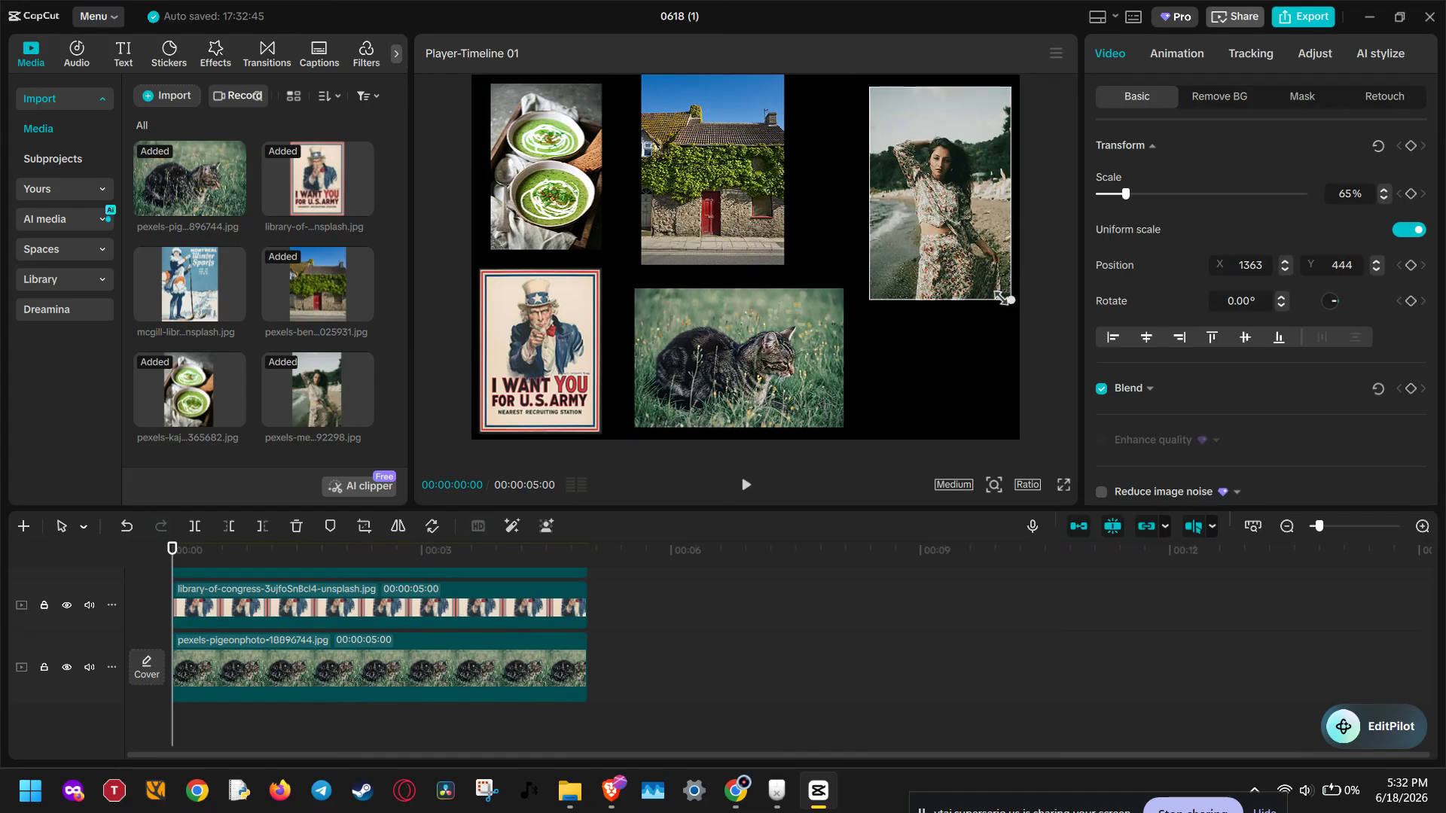
pyautogui.moveTo(961, 239); pyautogui.dragTo(943, 346)
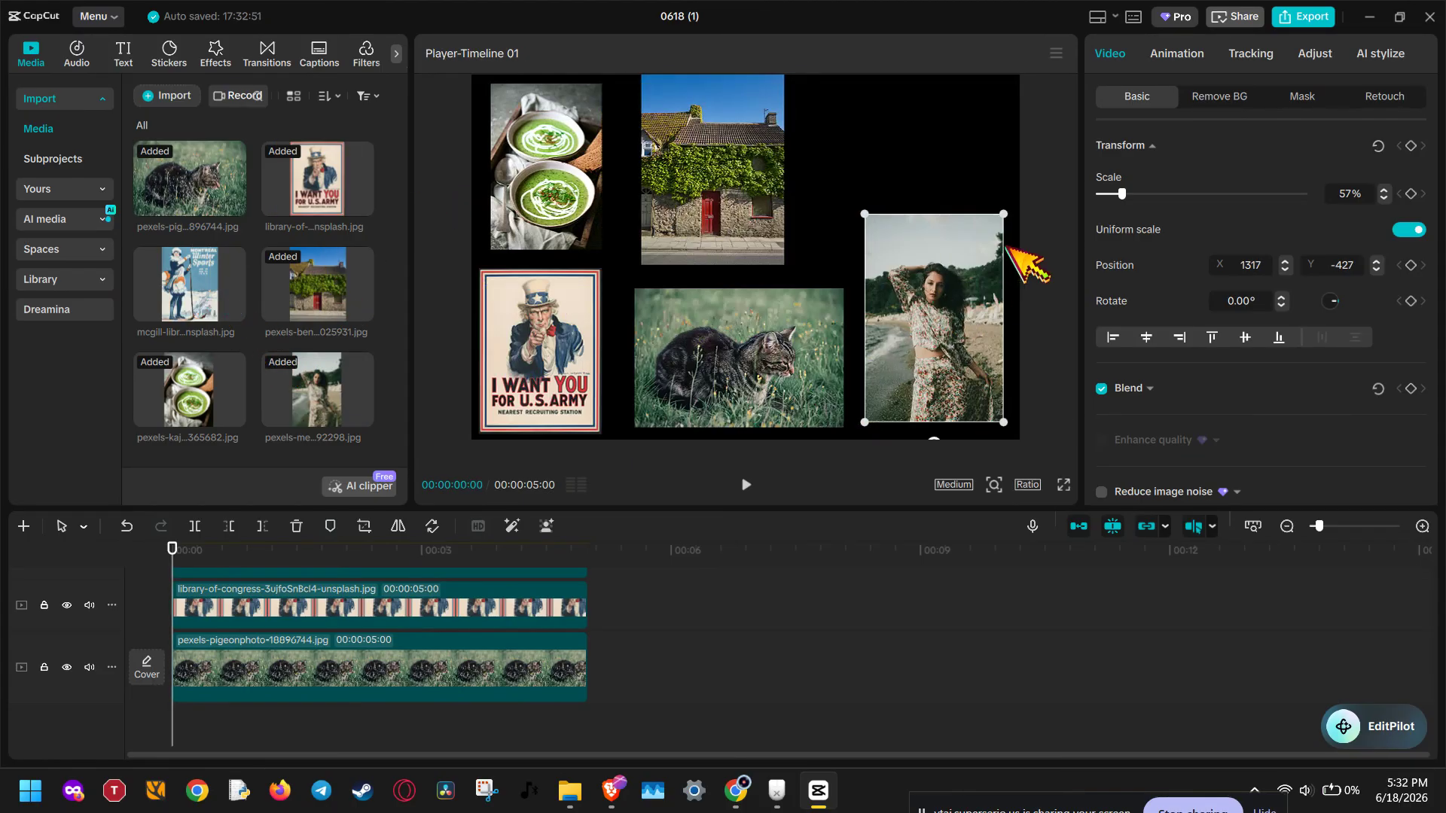
# Step: Move the cat photo to the top centre at X 76, Y 655, and place the stone house below it at 46% scale, X -231, Y -583
pyautogui.moveTo(751, 164); pyautogui.dragTo(759, 168)
pyautogui.moveTo(733, 331); pyautogui.dragTo(750, 139)
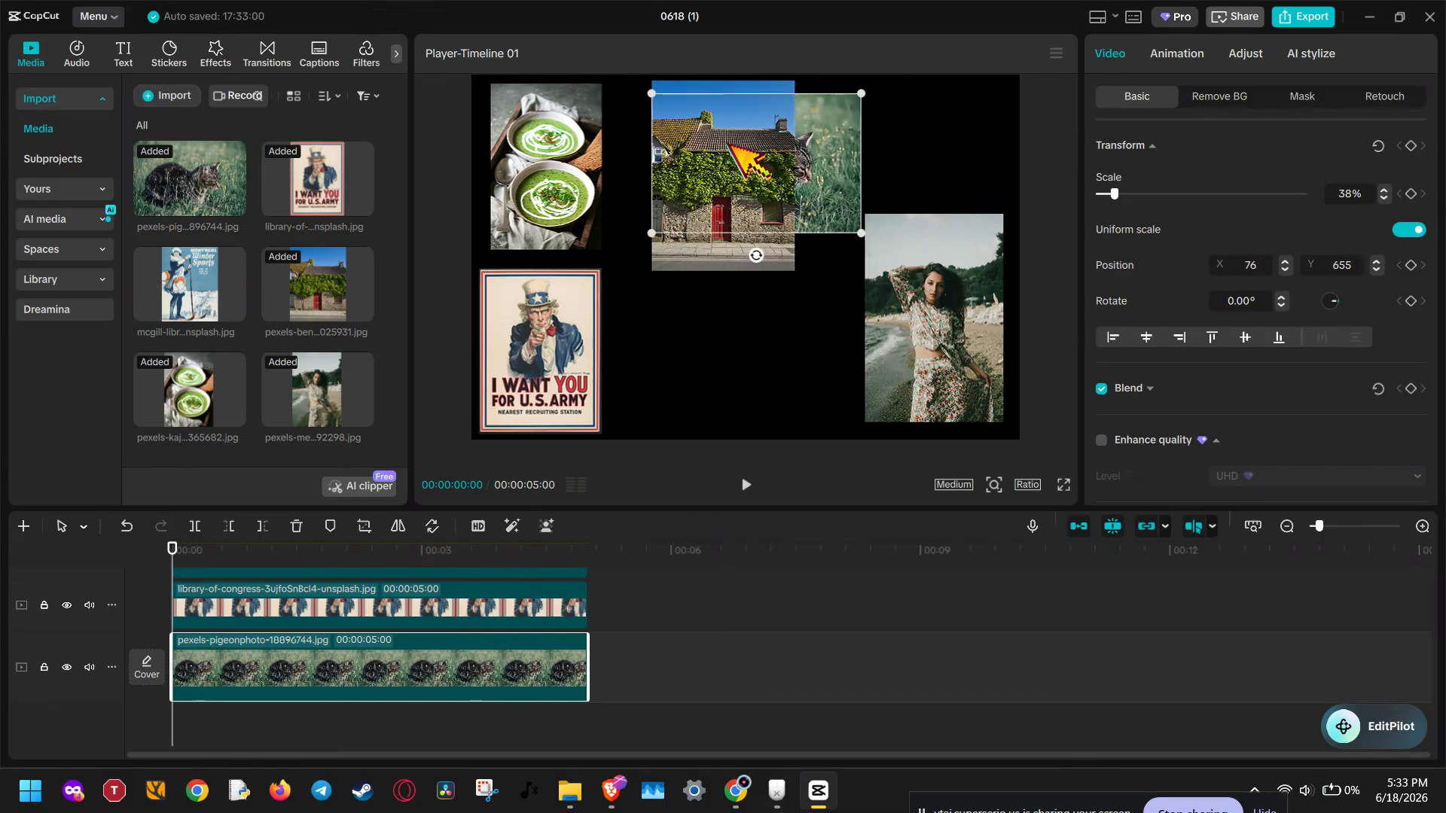
pyautogui.click(787, 106)
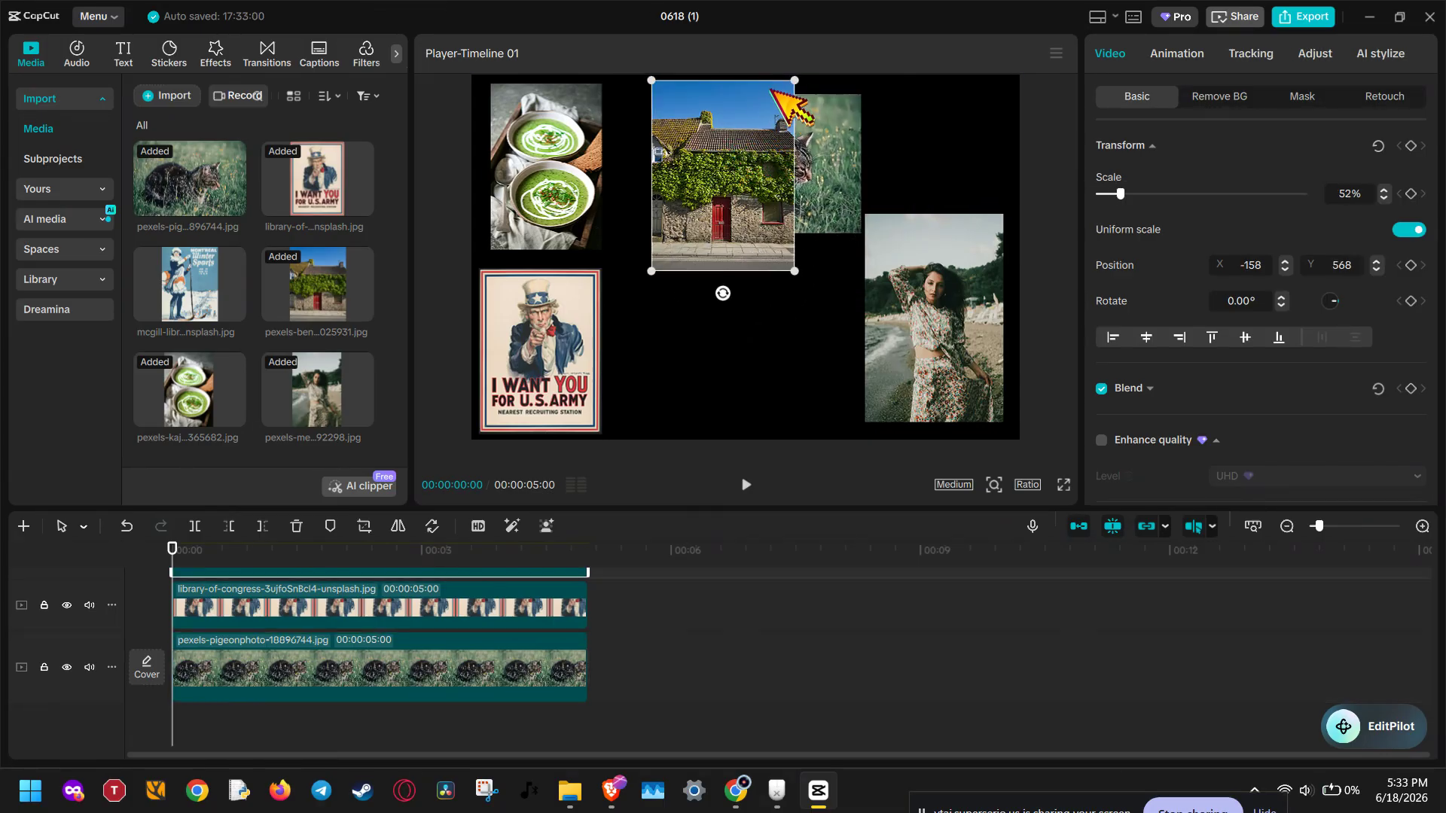
pyautogui.moveTo(771, 89); pyautogui.dragTo(789, 255)
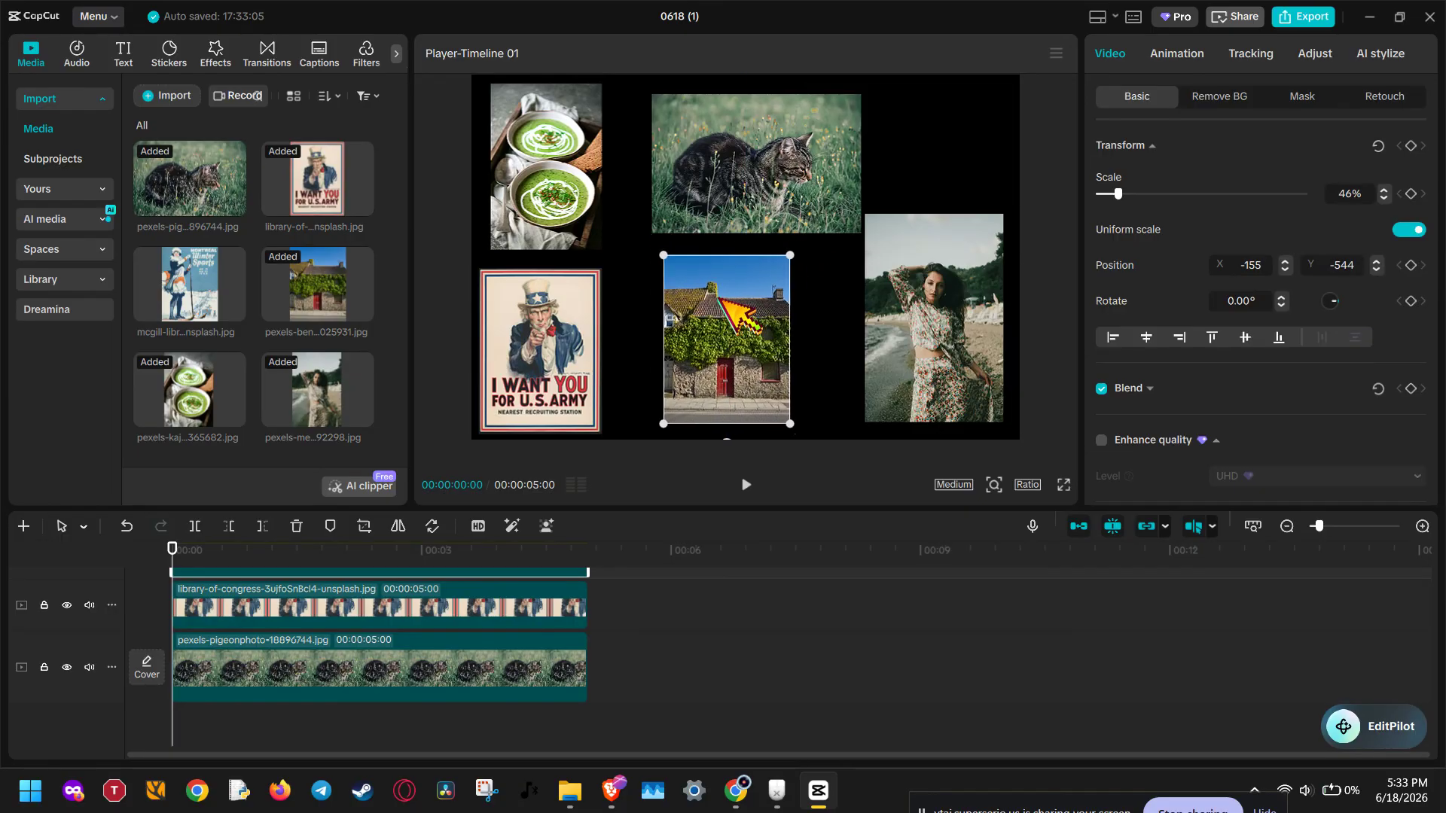
pyautogui.moveTo(720, 299)
pyautogui.mouseDown()
pyautogui.moveTo(691, 301)
pyautogui.moveTo(711, 301)
pyautogui.mouseUp()
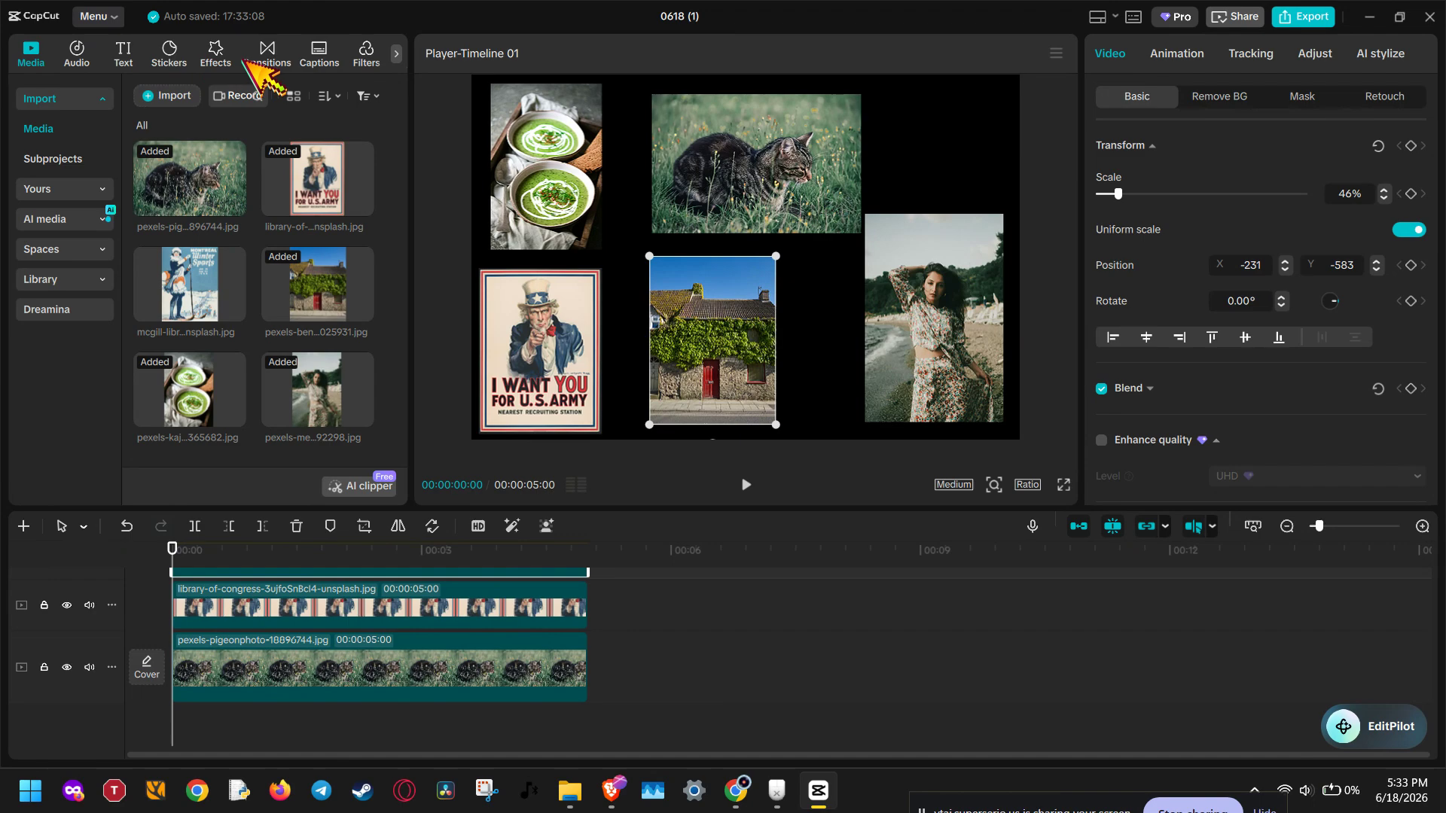
# Step: Nudge the woman's photo, the cat, the stone house and the Uncle Sam poster to even out the gaps, with the cat at X -112, Y 612
pyautogui.moveTo(928, 326)
pyautogui.mouseDown()
pyautogui.moveTo(893, 352)
pyautogui.moveTo(928, 329)
pyautogui.mouseUp()
pyautogui.click(749, 300)
pyautogui.click(745, 179)
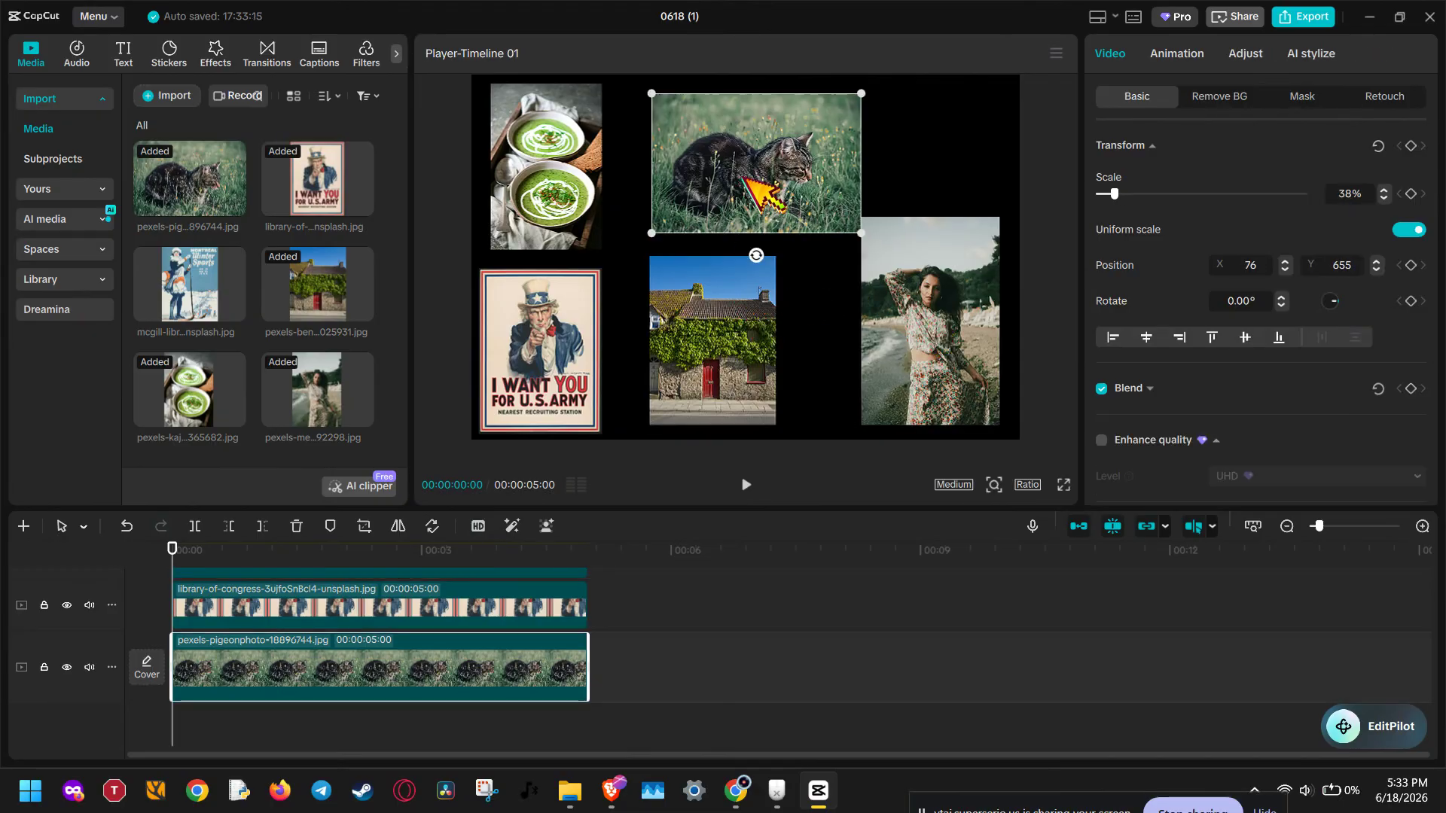
pyautogui.moveTo(744, 180); pyautogui.dragTo(718, 186)
pyautogui.click(729, 302)
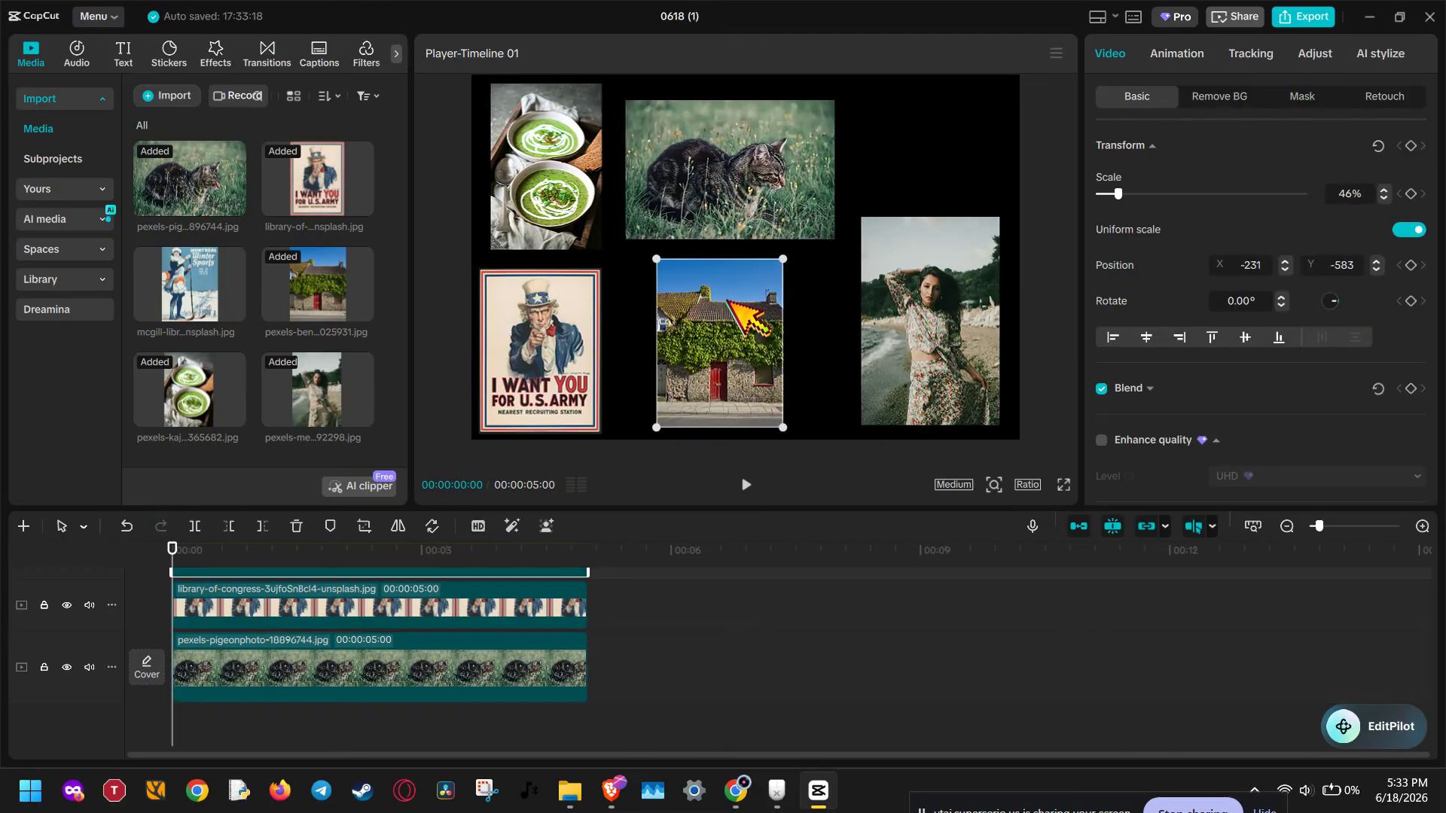
pyautogui.moveTo(591, 341); pyautogui.dragTo(613, 337)
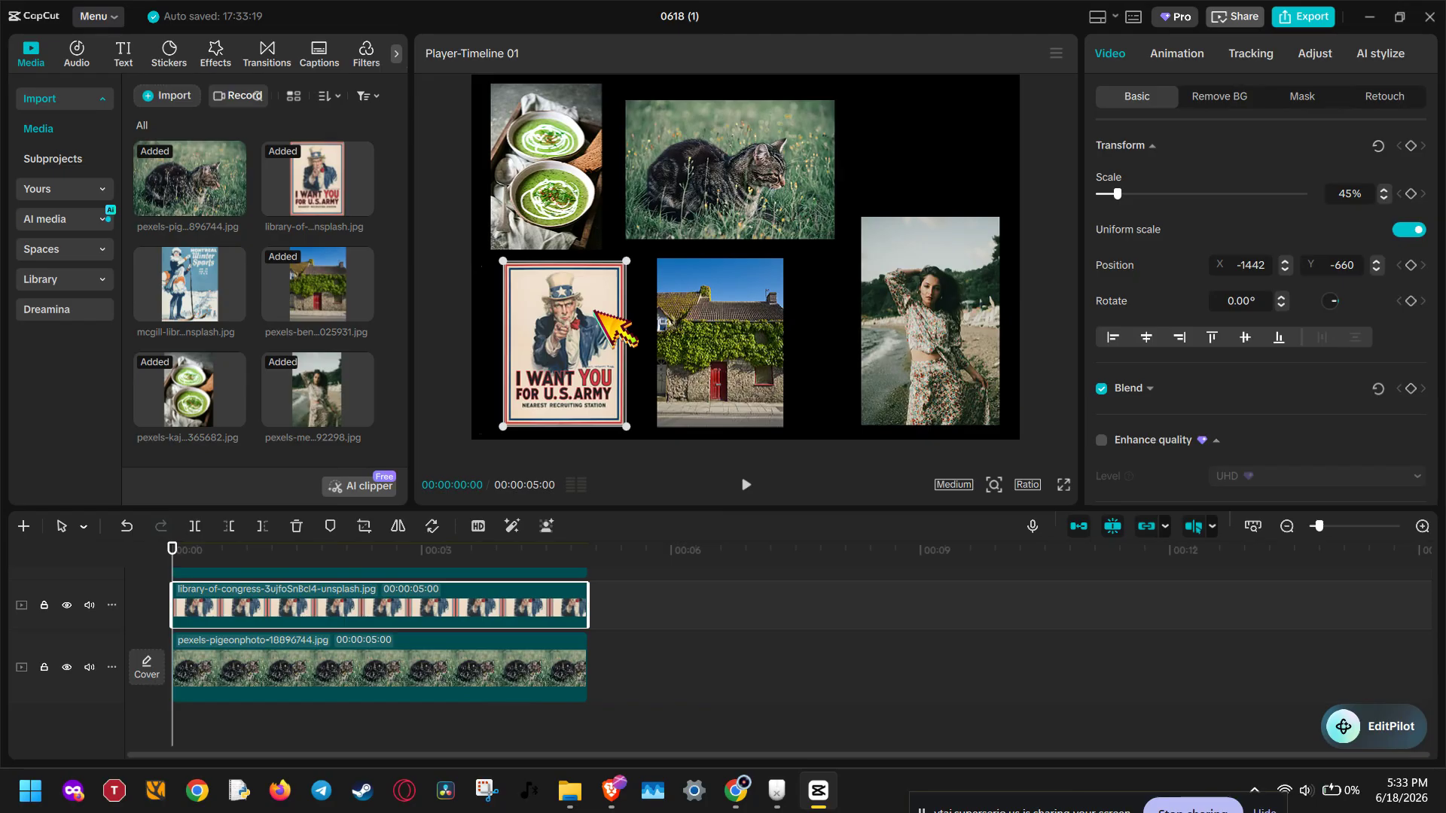
pyautogui.click(791, 194)
pyautogui.click(576, 185)
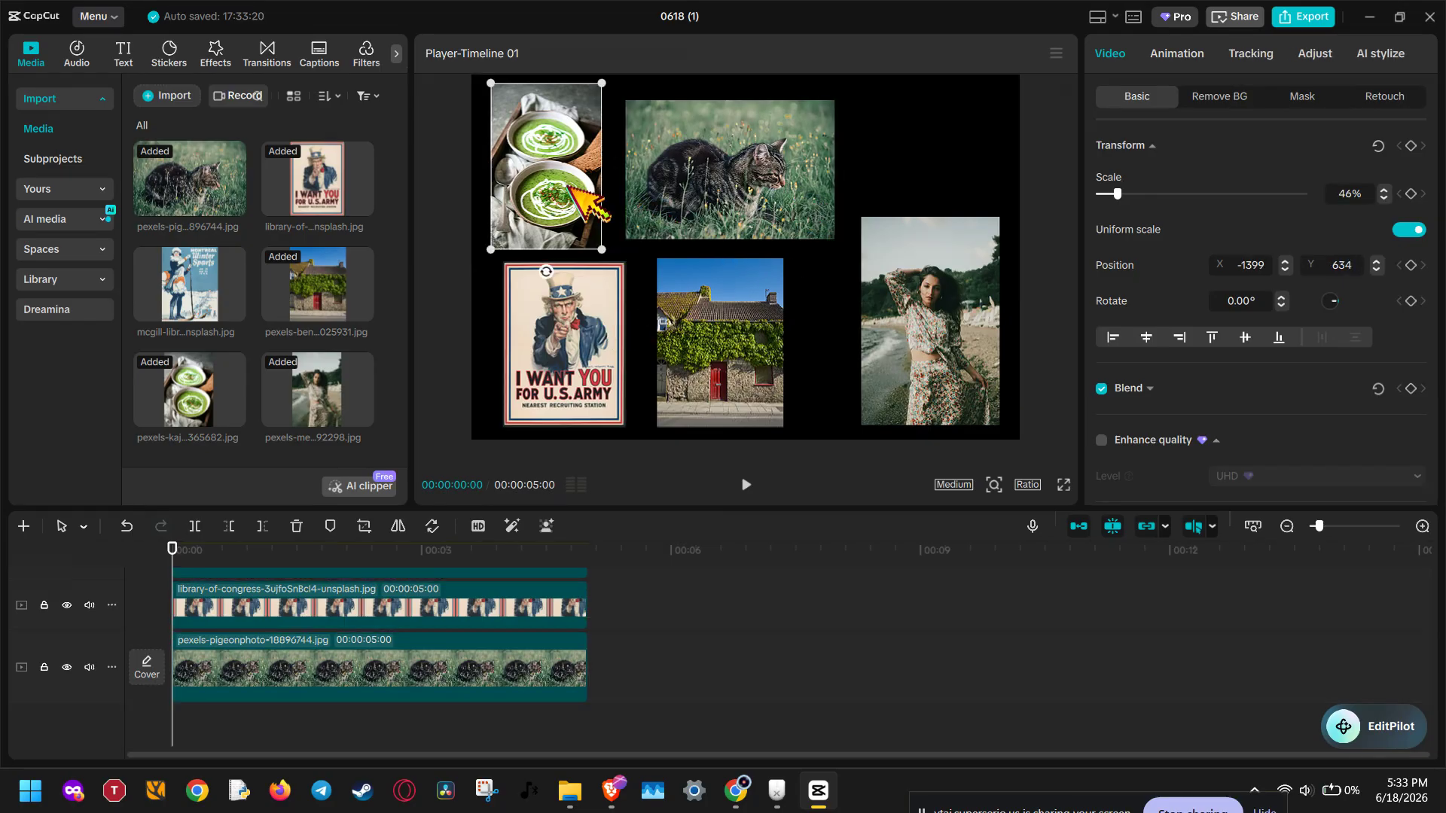
# Step: Deselect the images and play the collage from the start, pausing at about 4 seconds
pyautogui.click(807, 309)
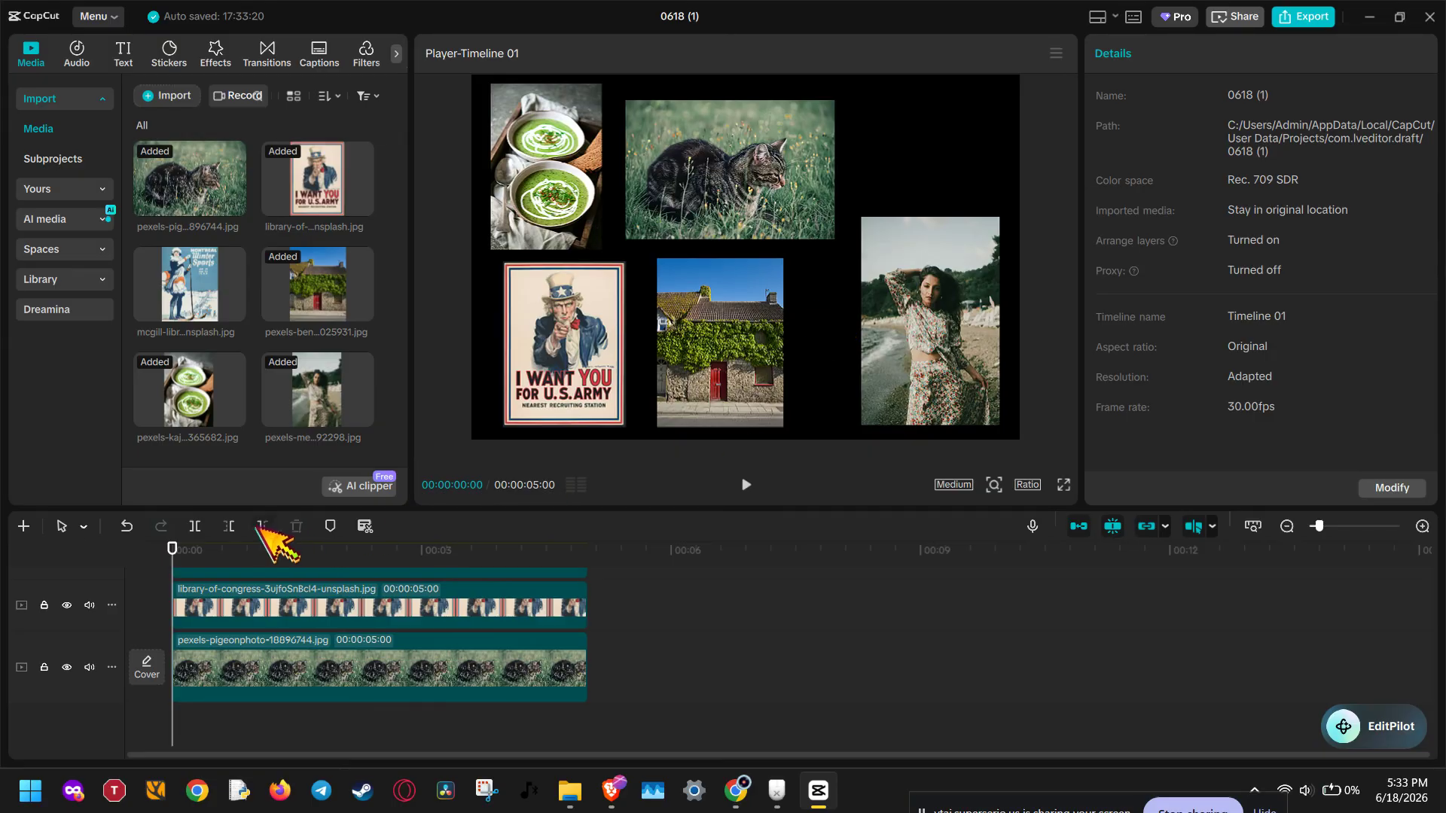
pyautogui.click(747, 485)
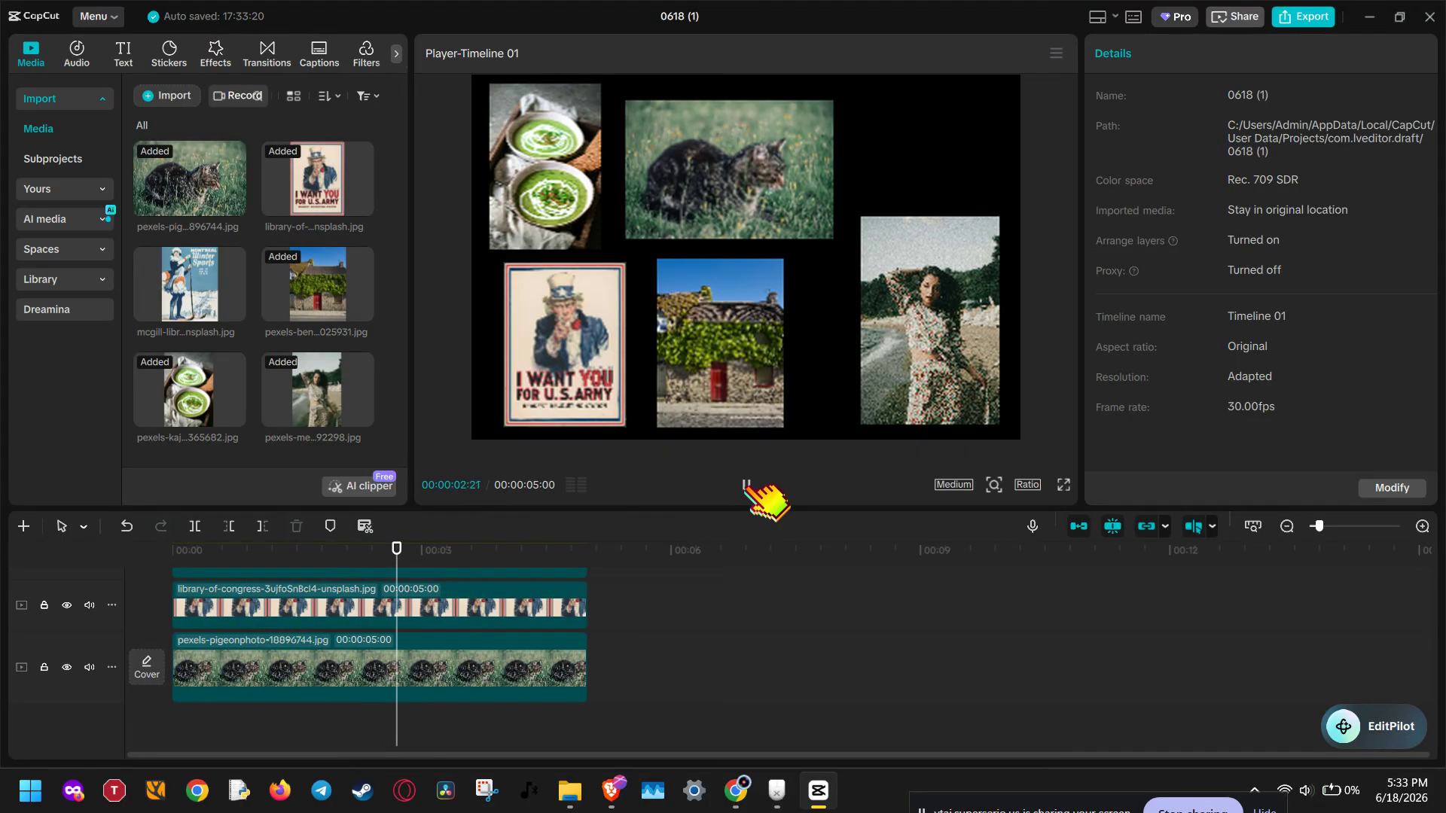
pyautogui.click(746, 485)
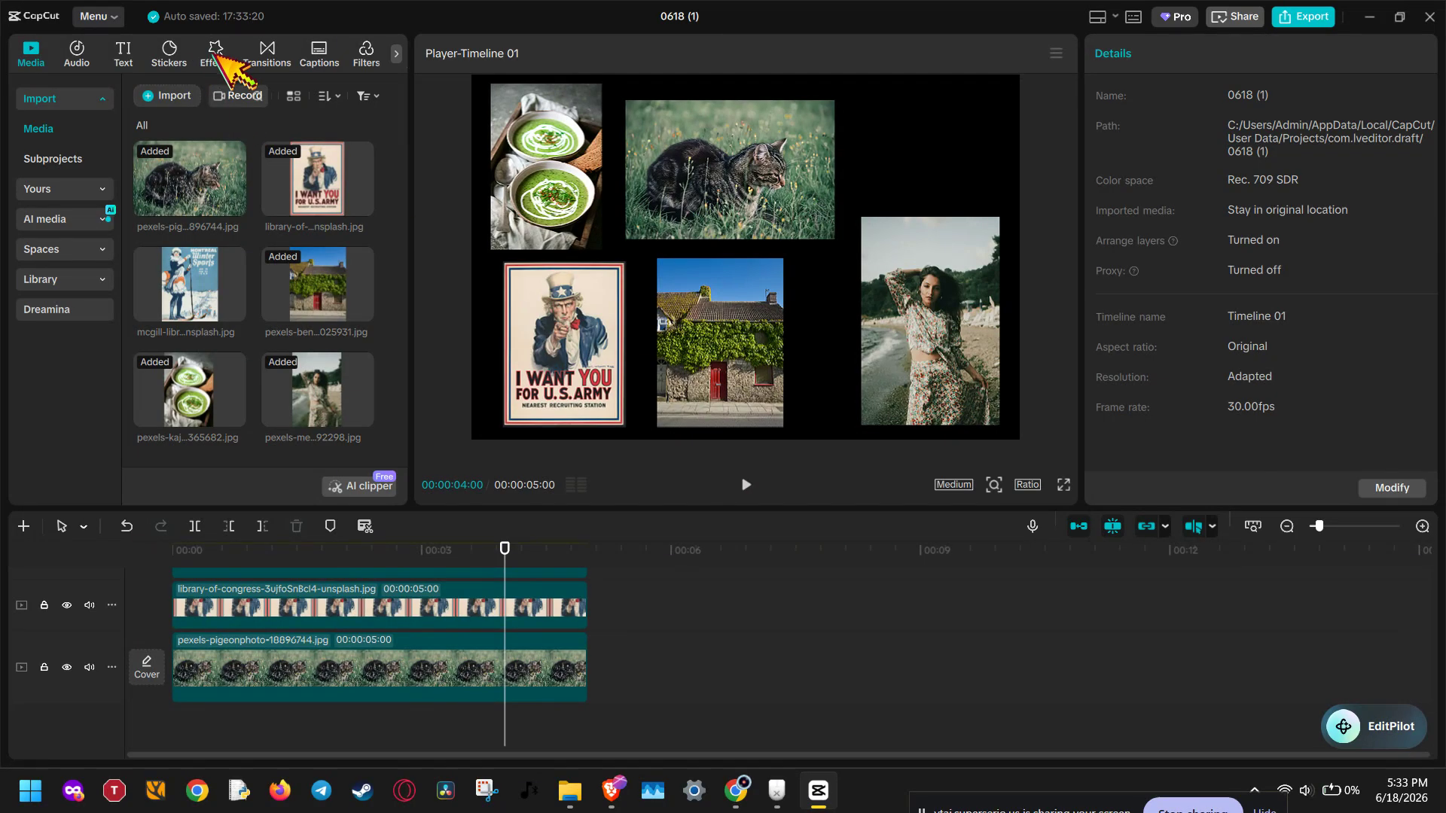
# Step: Try the Side Slide entrance animation on the cat photo and undo it
pyautogui.click(219, 52)
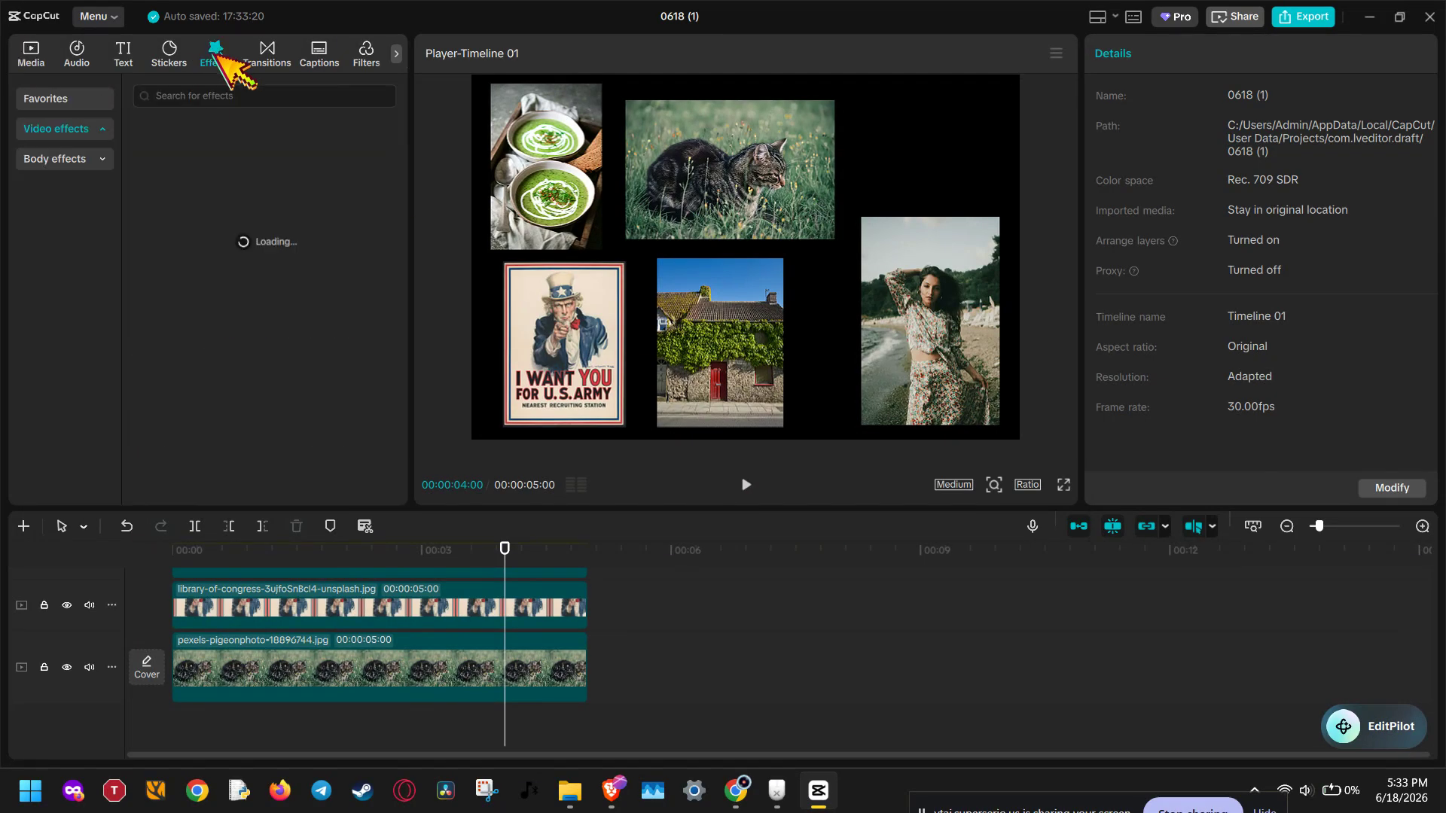
pyautogui.click(451, 649)
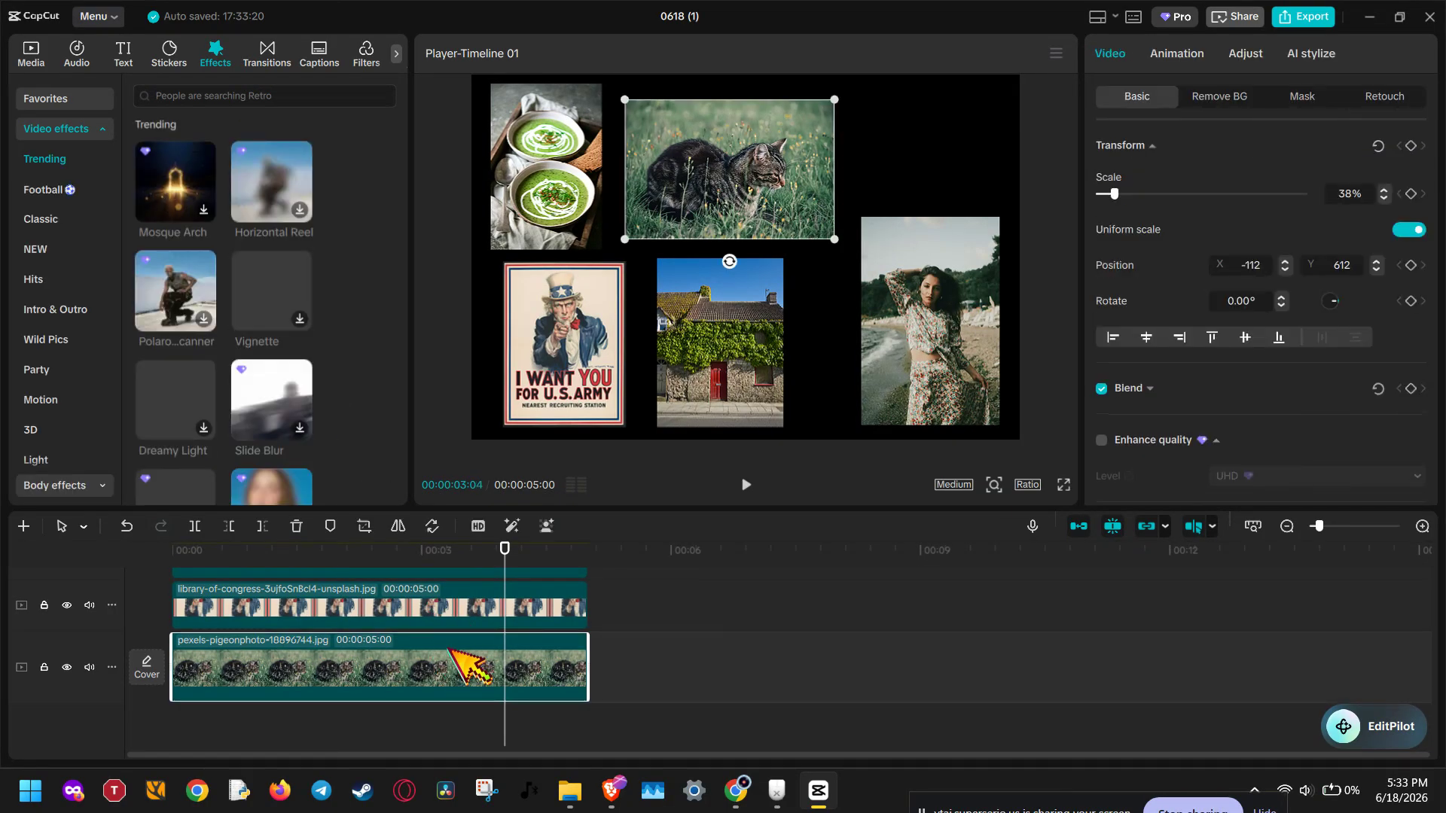
pyautogui.click(1190, 54)
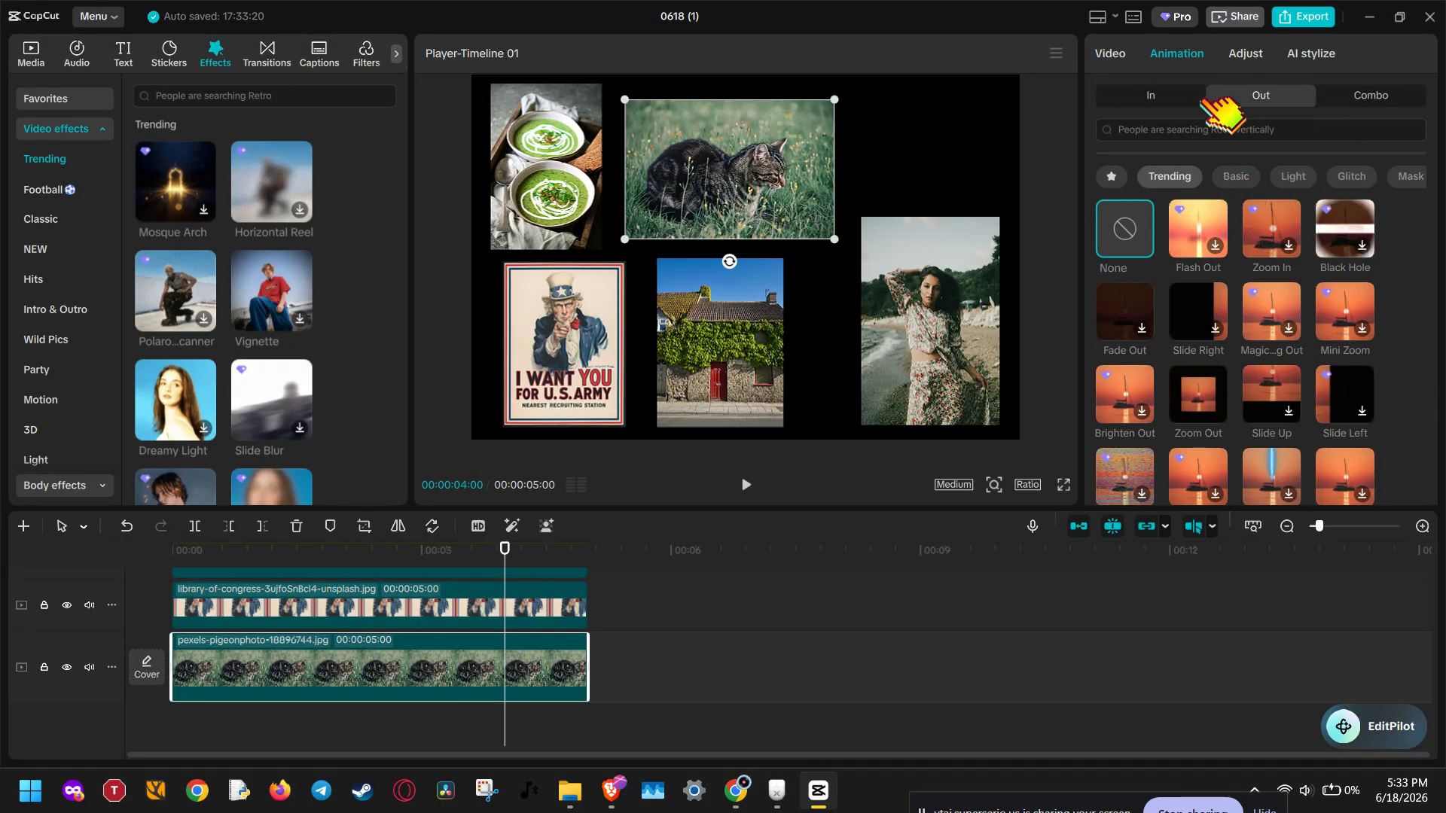
pyautogui.click(1169, 96)
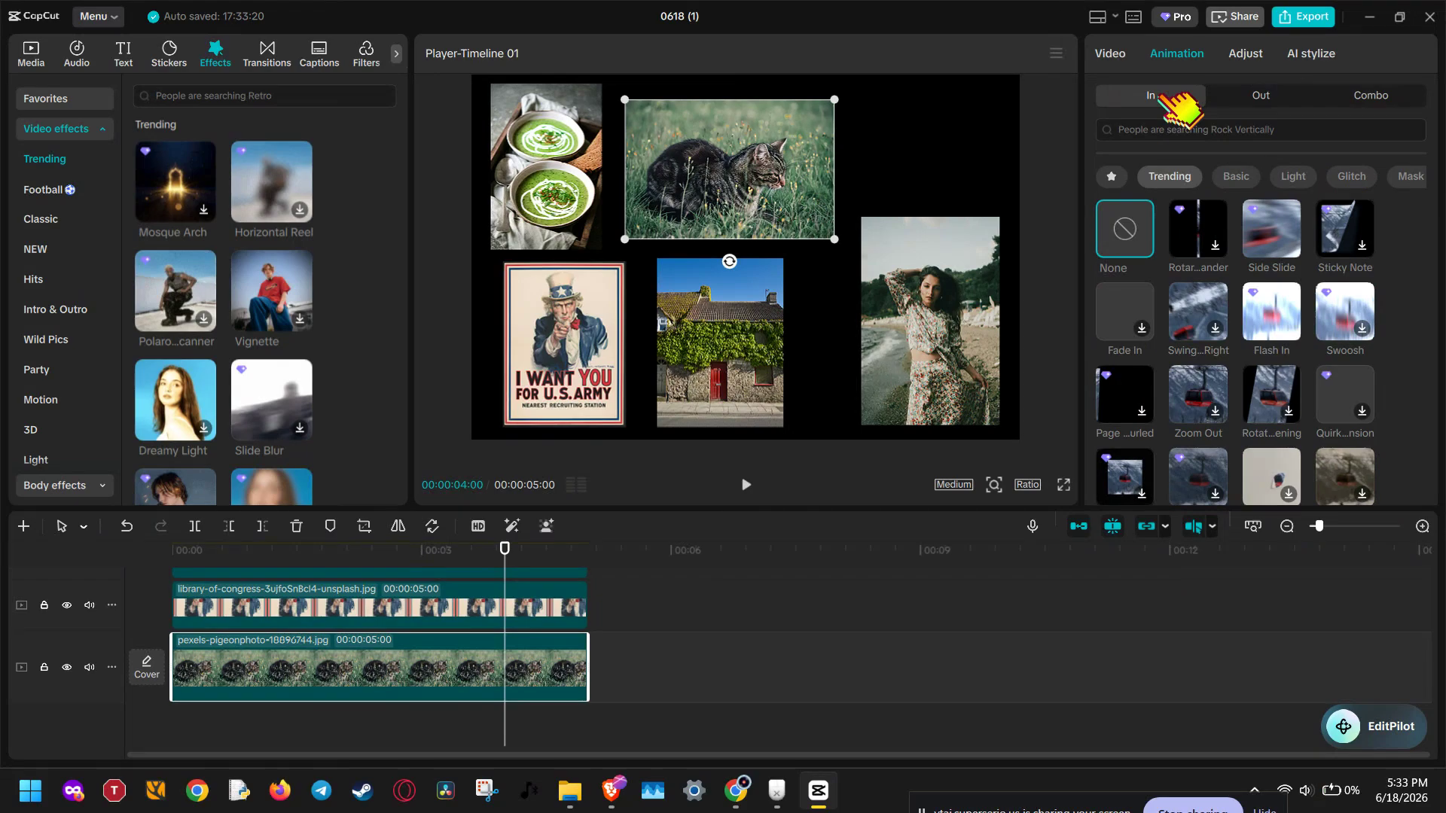
pyautogui.click(1272, 226)
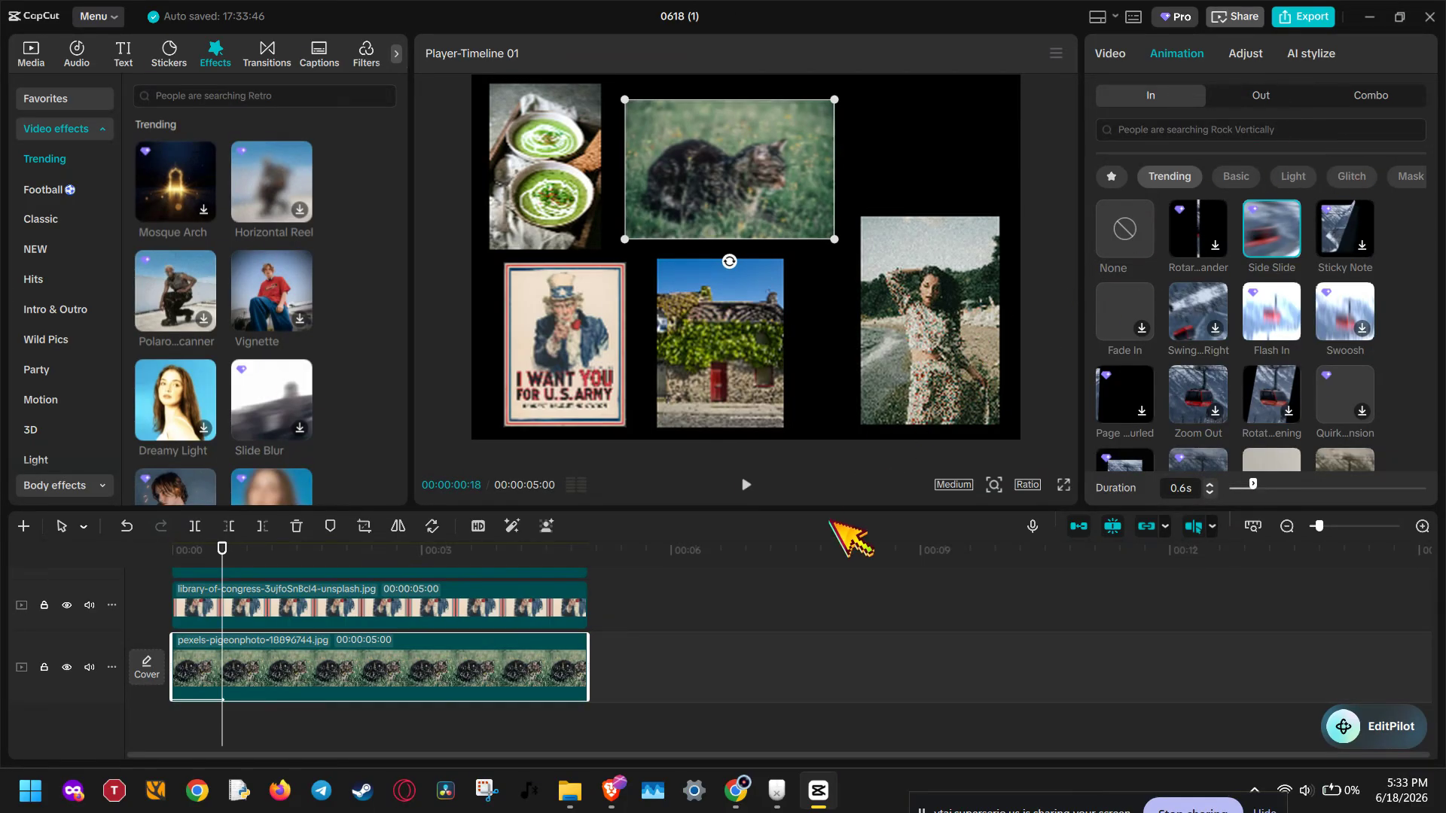
pyautogui.hotkey('ctrl', 'z')
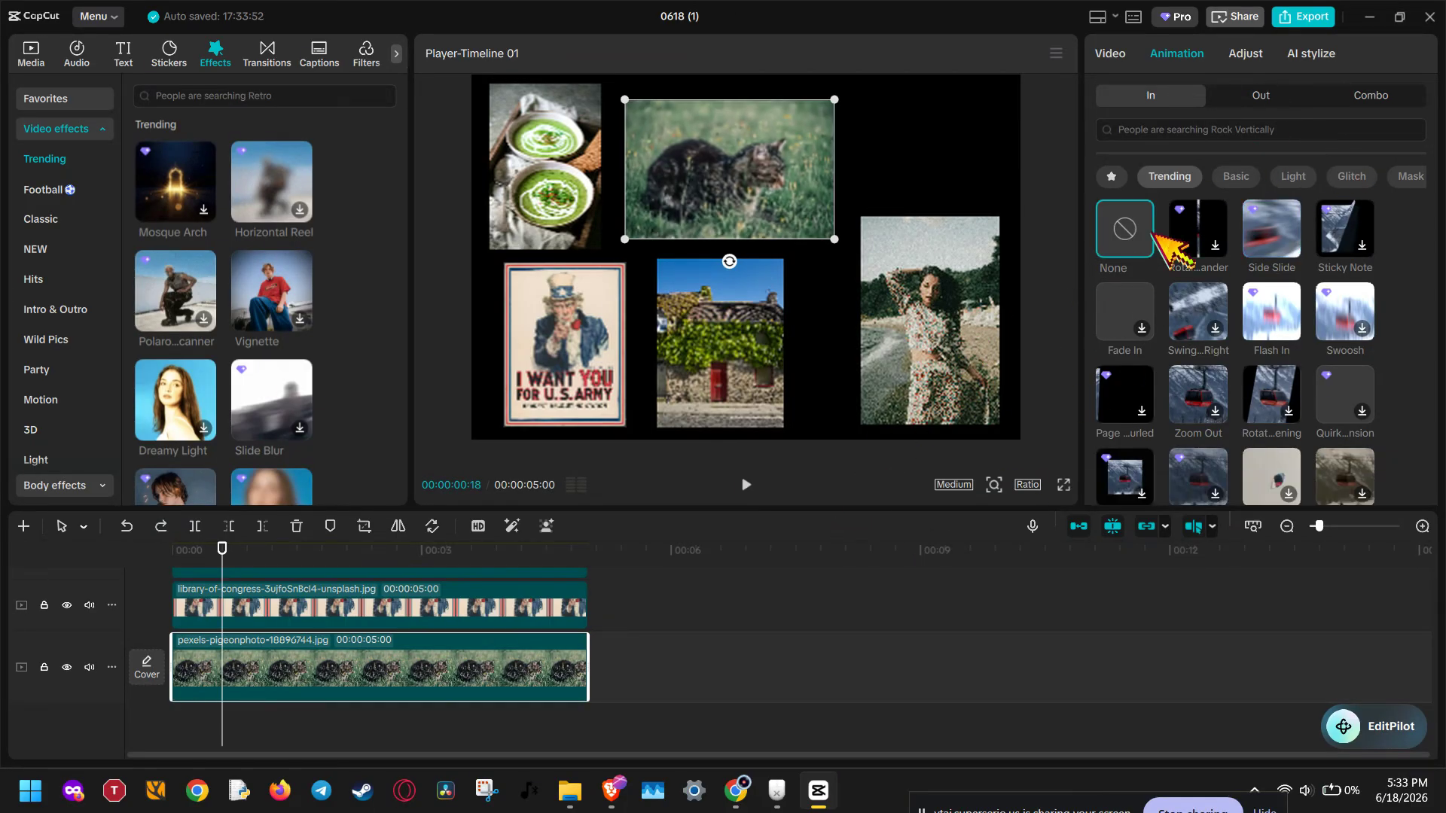
# Step: Apply the trending "Dynam...ke II" combo animation to the cat photo
pyautogui.click(1359, 107)
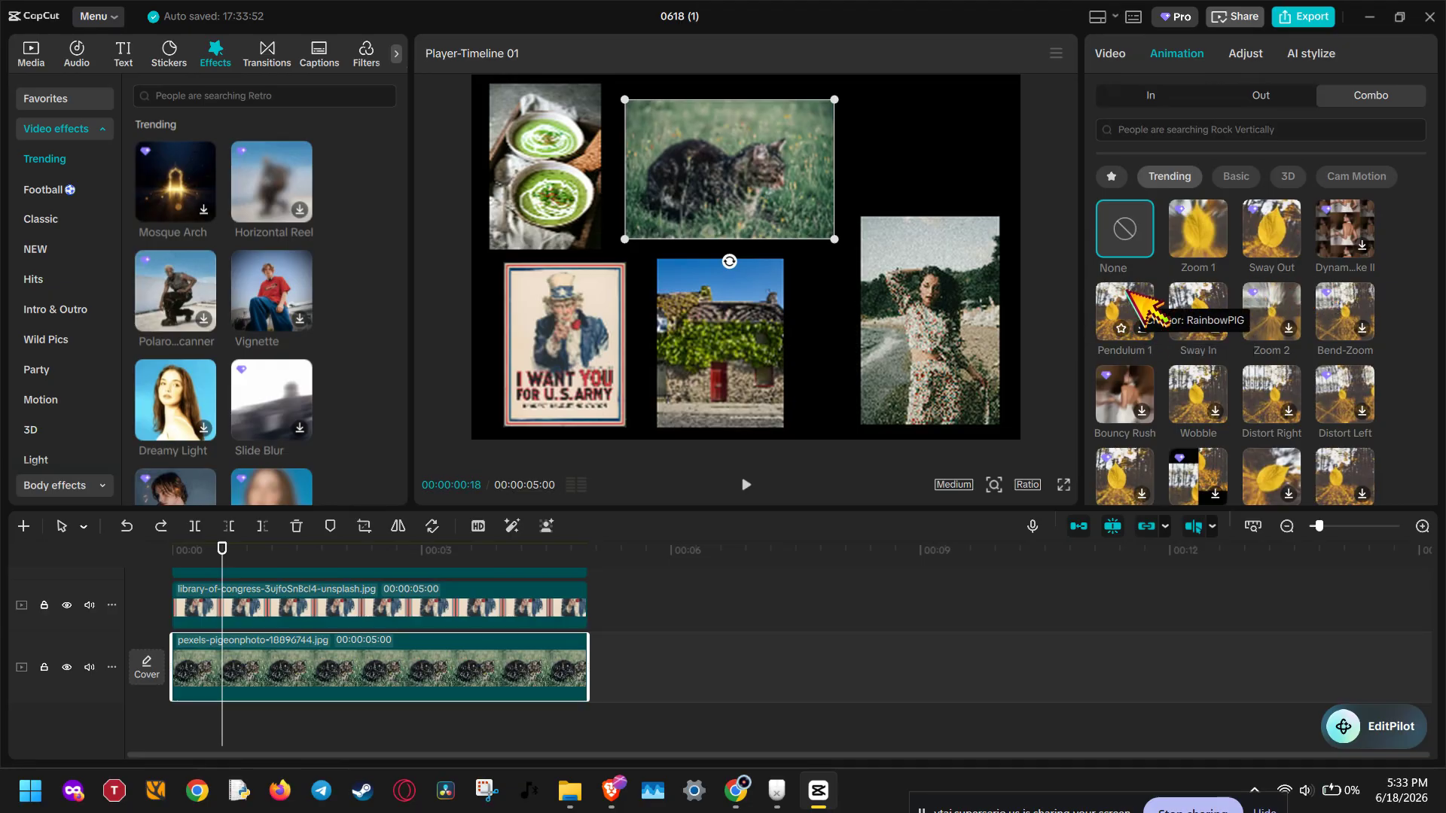
pyautogui.click(1348, 218)
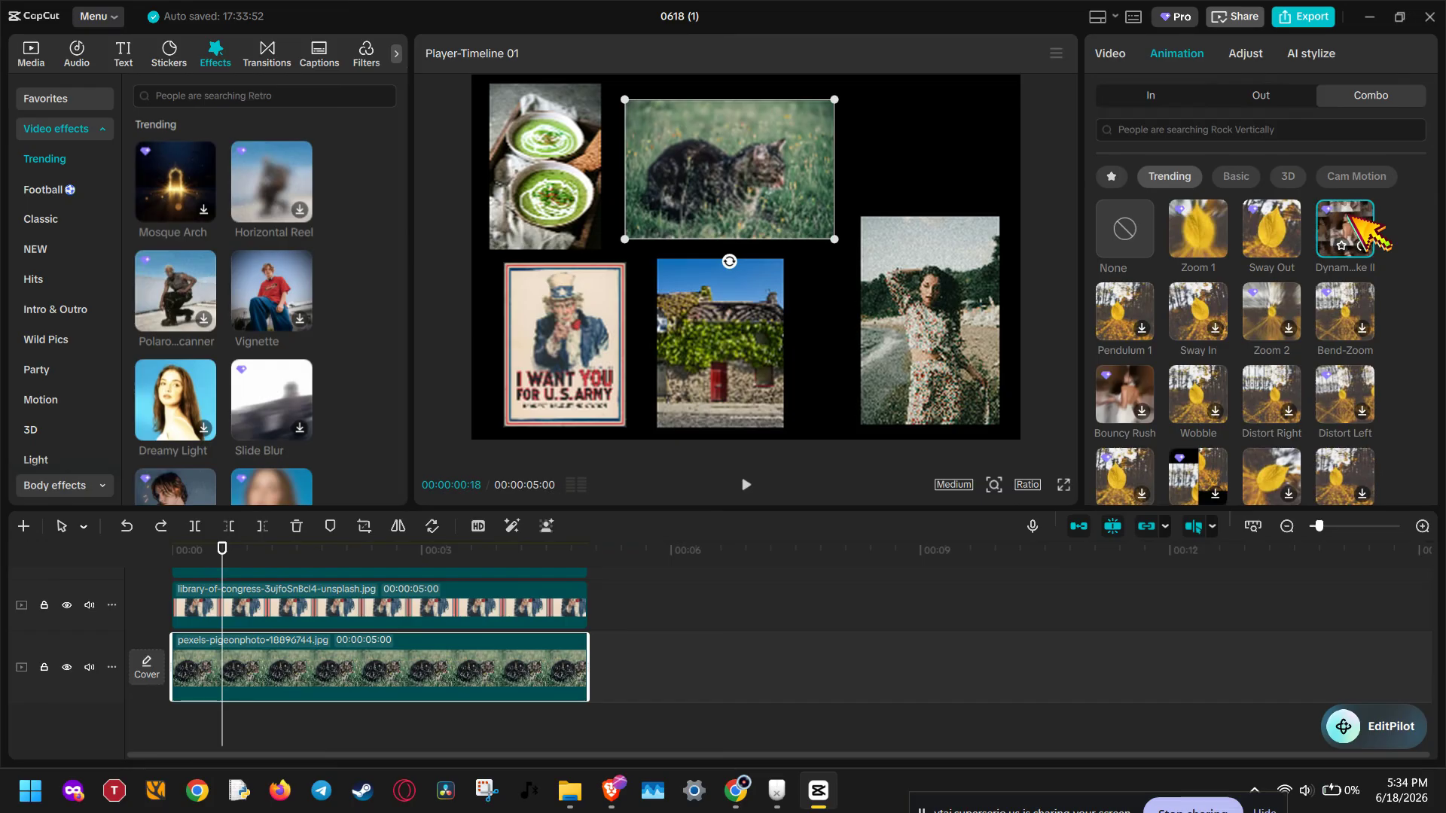